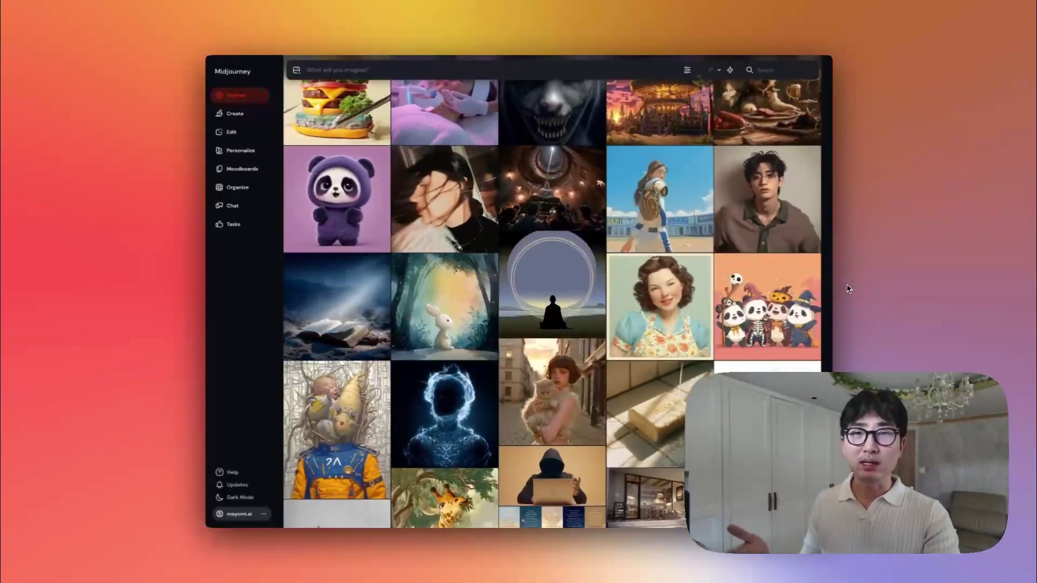
- Leave the Explore feed for the Create page listing today's own generated images
scroll(514, 285, "up", 7)
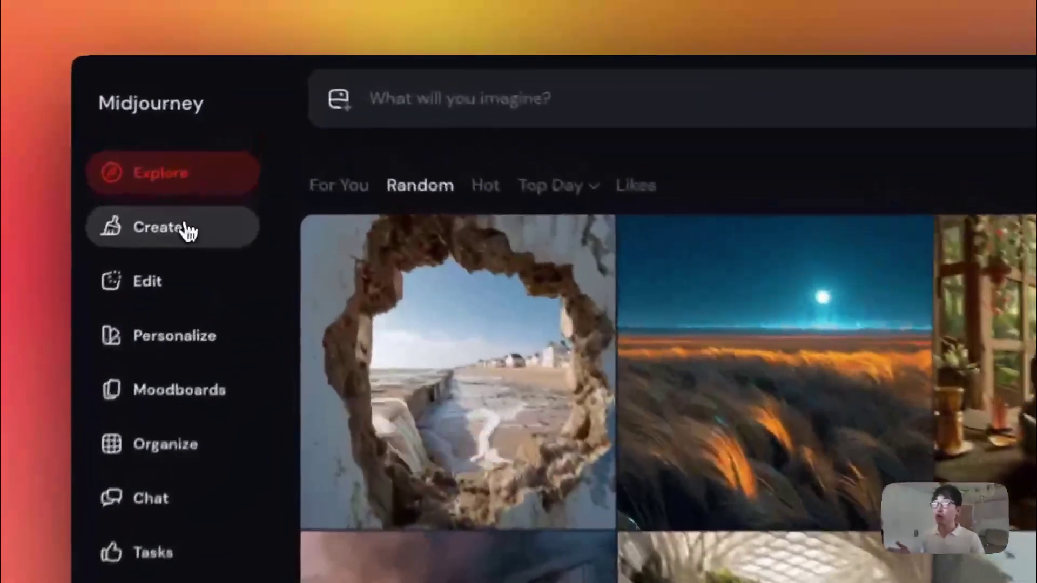
left_click(241, 115)
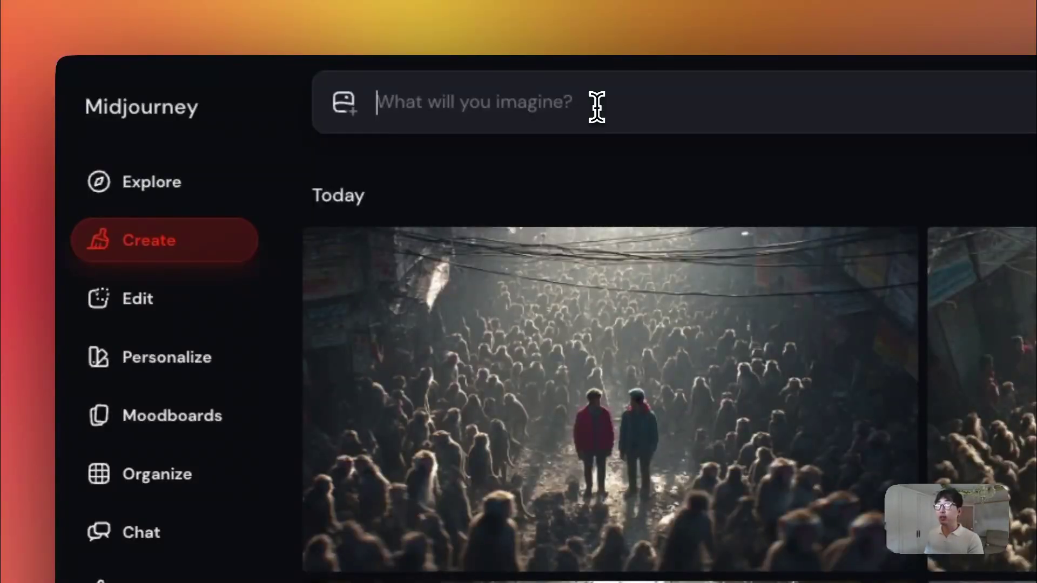
- Submit a prompt of a woman standing in a bustling New York City street
left_click(596, 107)
type("a")
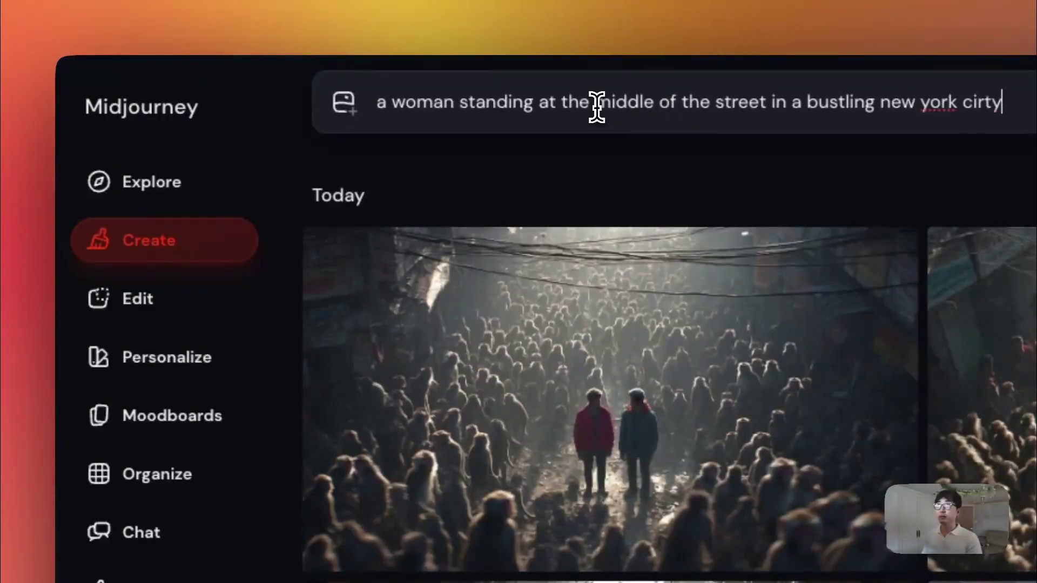
key("Return")
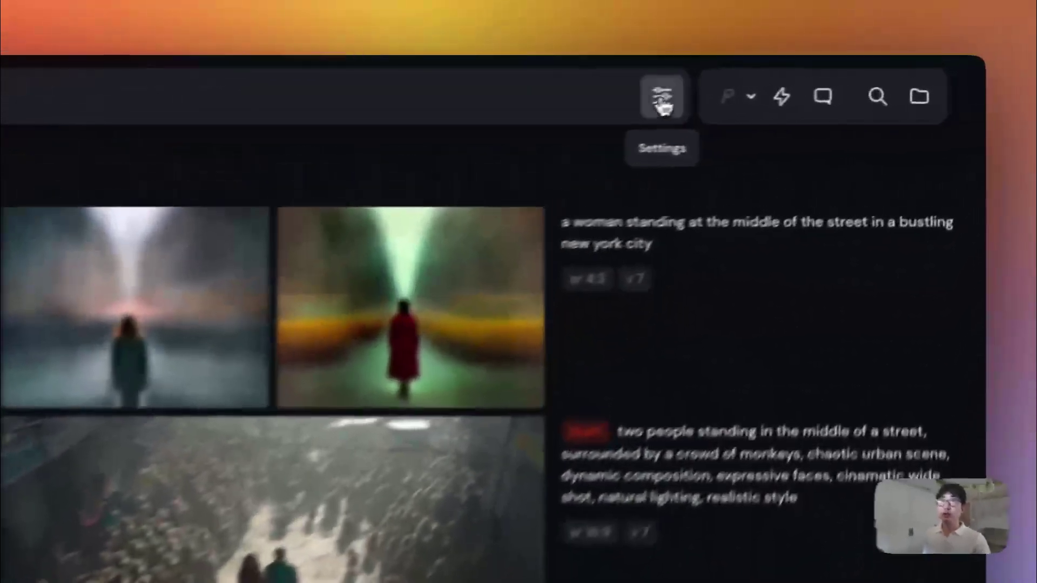
left_click(961, 86)
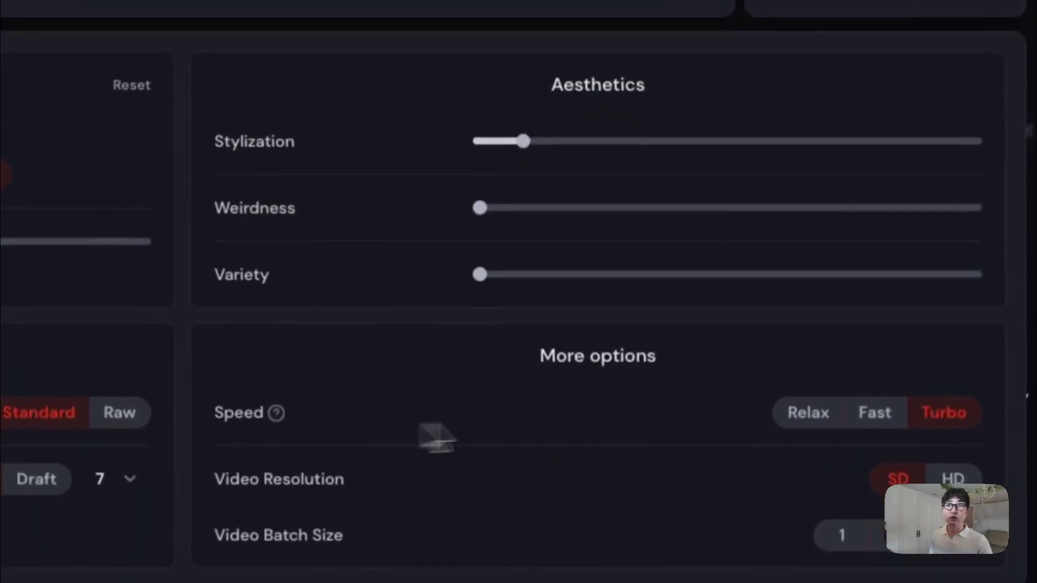
left_click(830, 420)
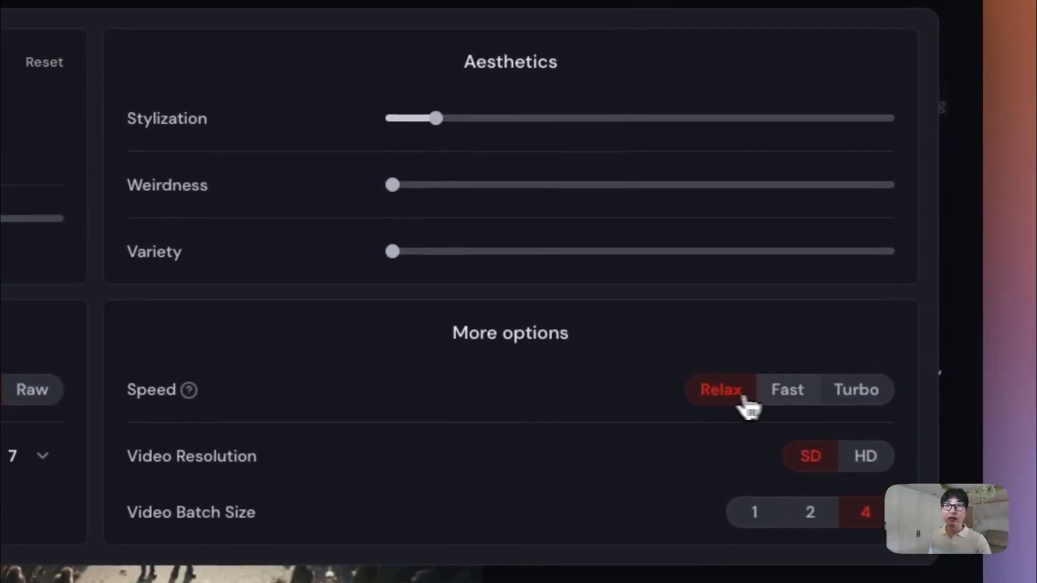
left_click(789, 398)
left_click(861, 394)
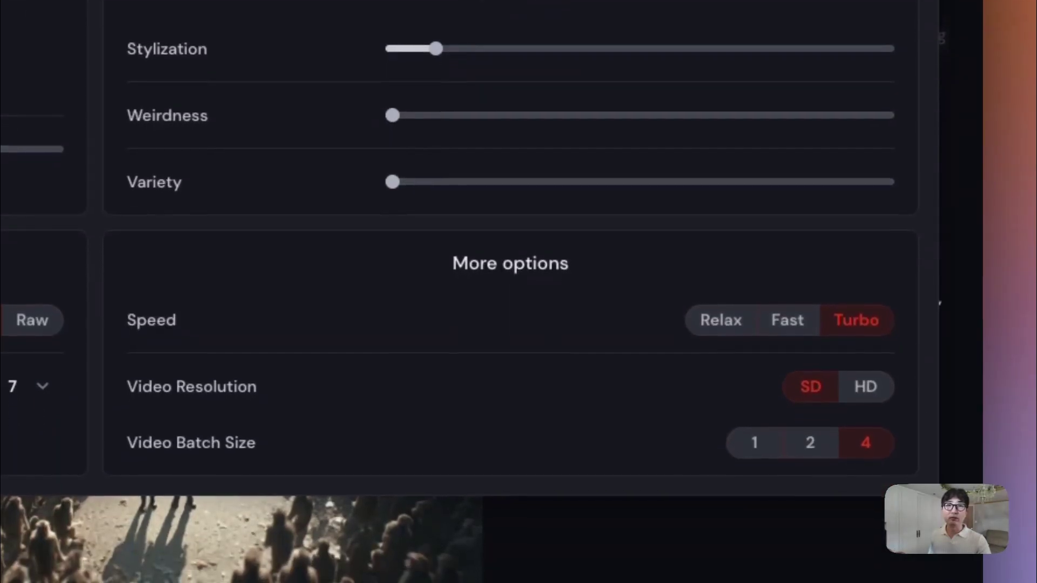
left_click(787, 323)
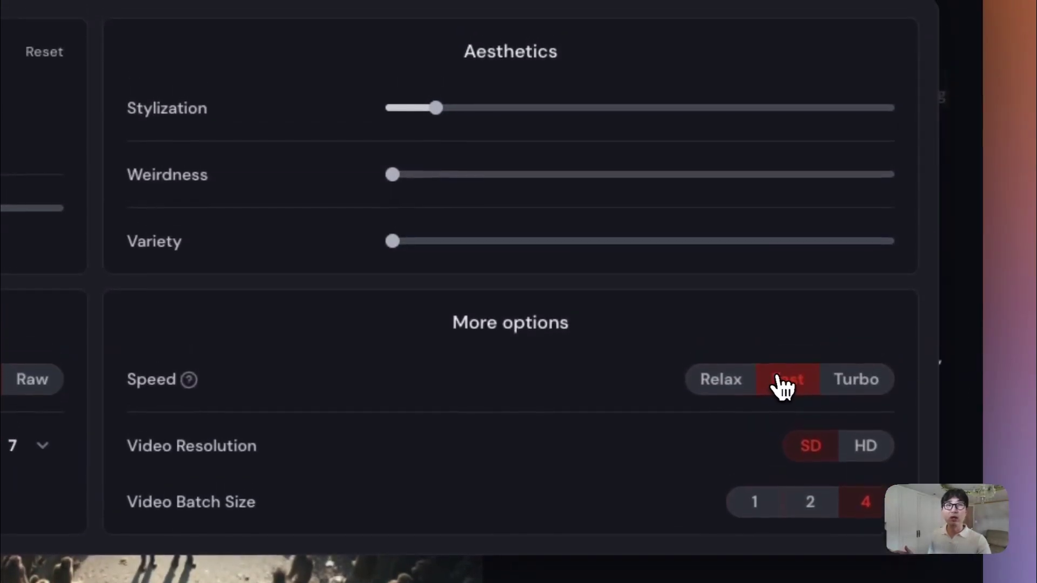
left_click(729, 382)
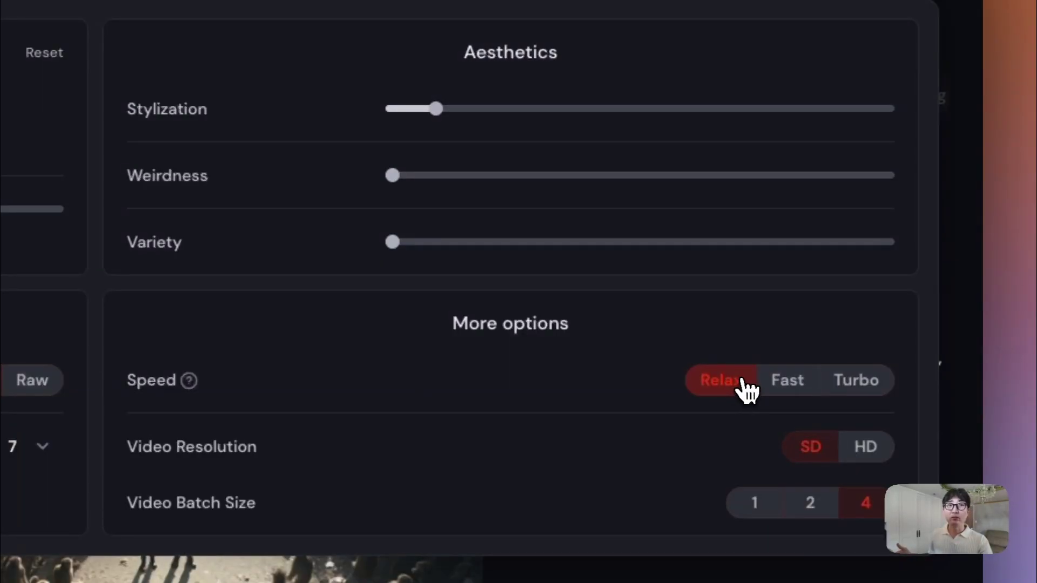
scroll(788, 351, "down", 3)
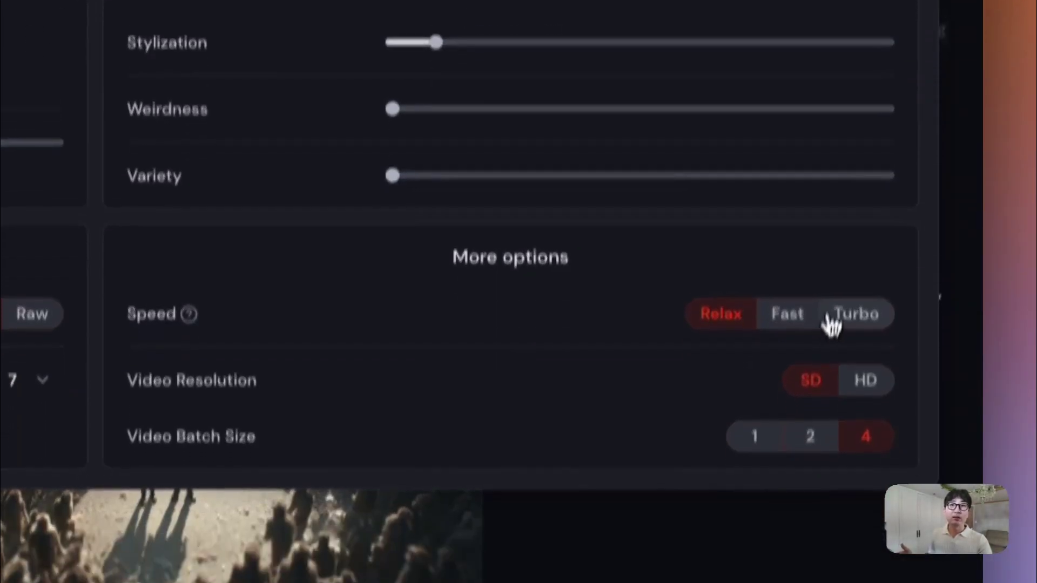
left_click(840, 270)
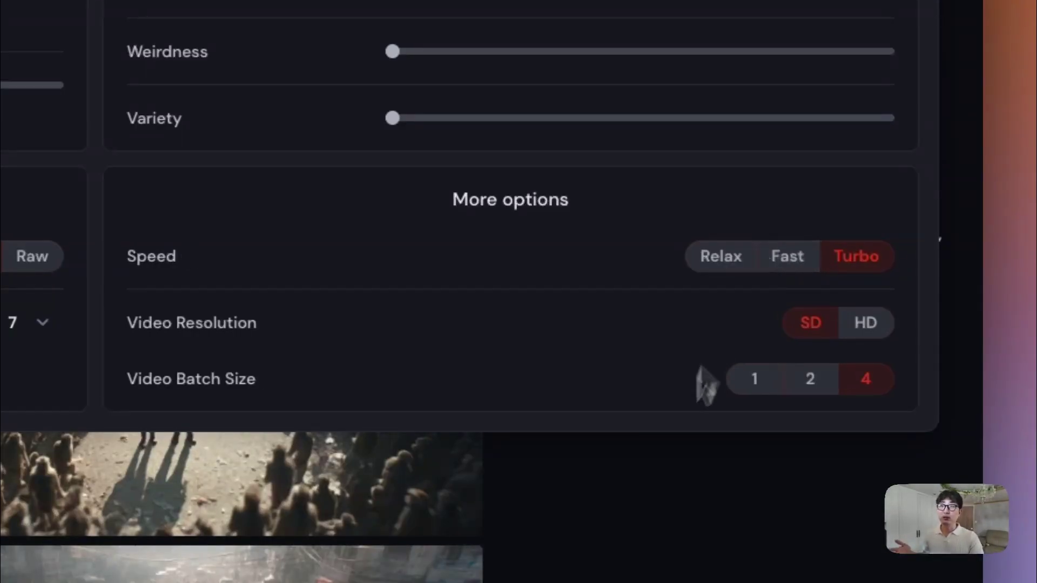
scroll(729, 416, "down", 1)
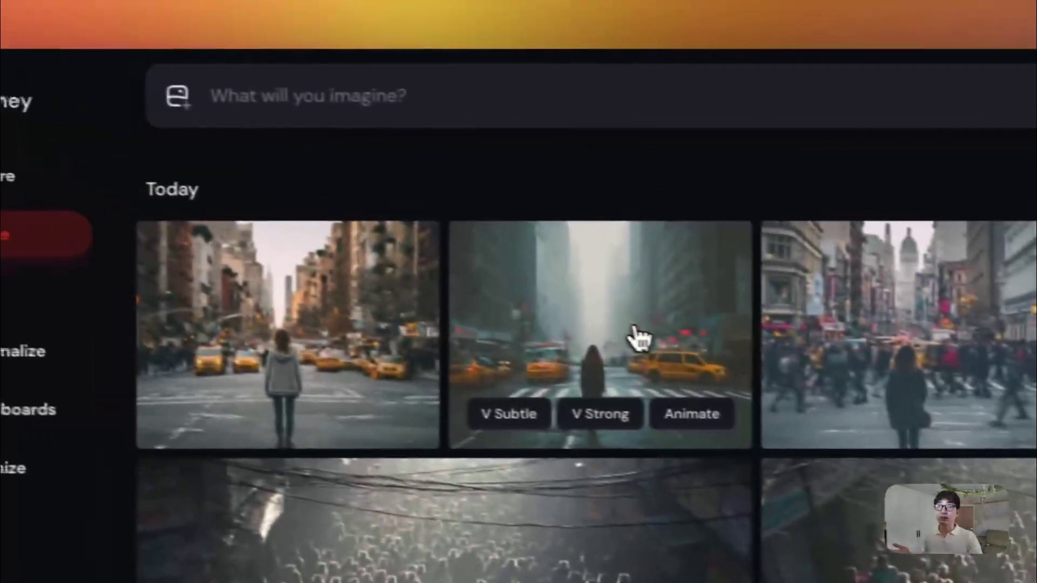
left_click(637, 338)
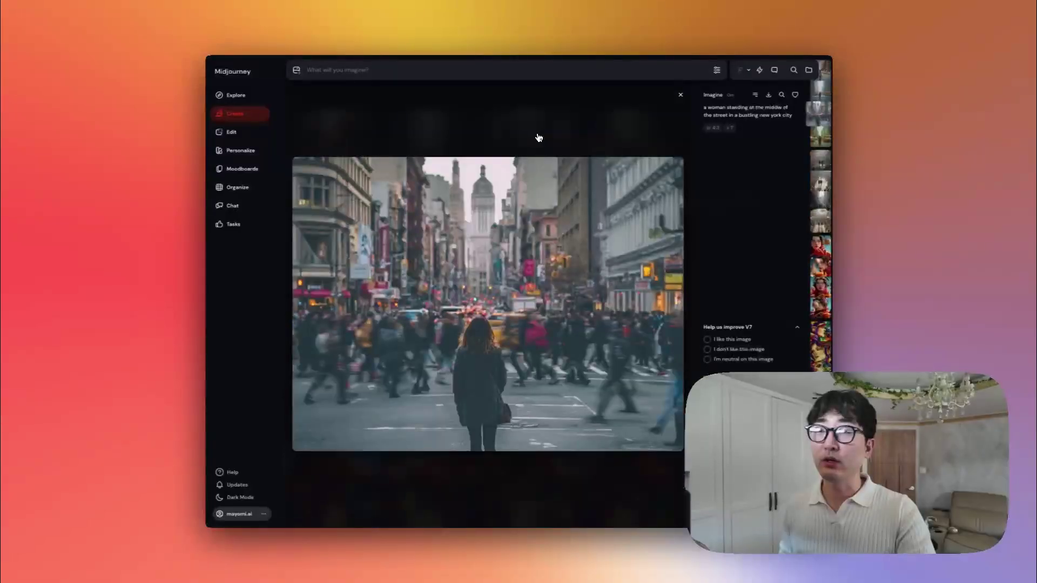
left_click(557, 147)
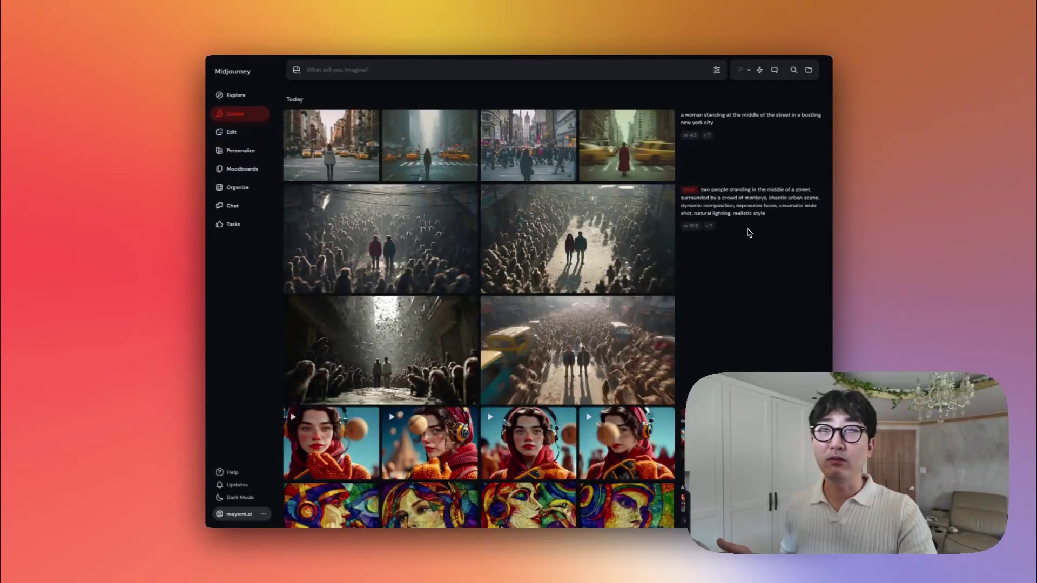
scroll(749, 232, "down", 2)
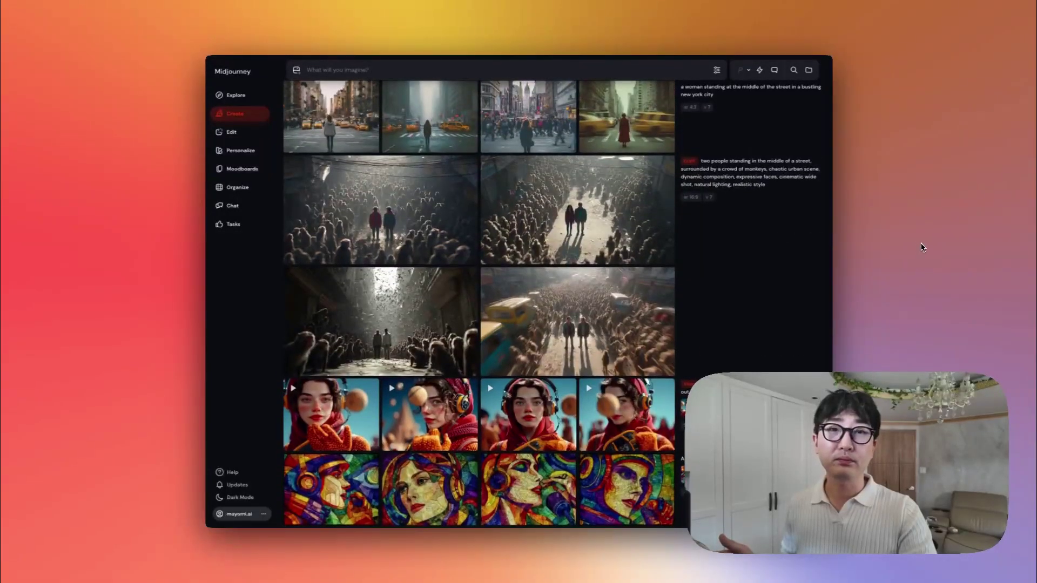
scroll(745, 243, "down", 2)
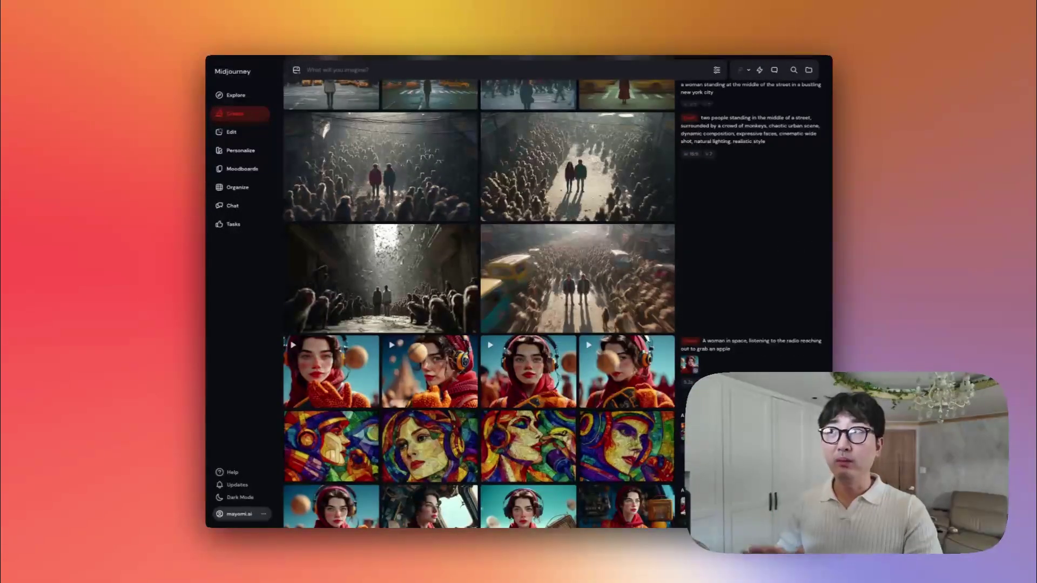
scroll(748, 243, "up", 3)
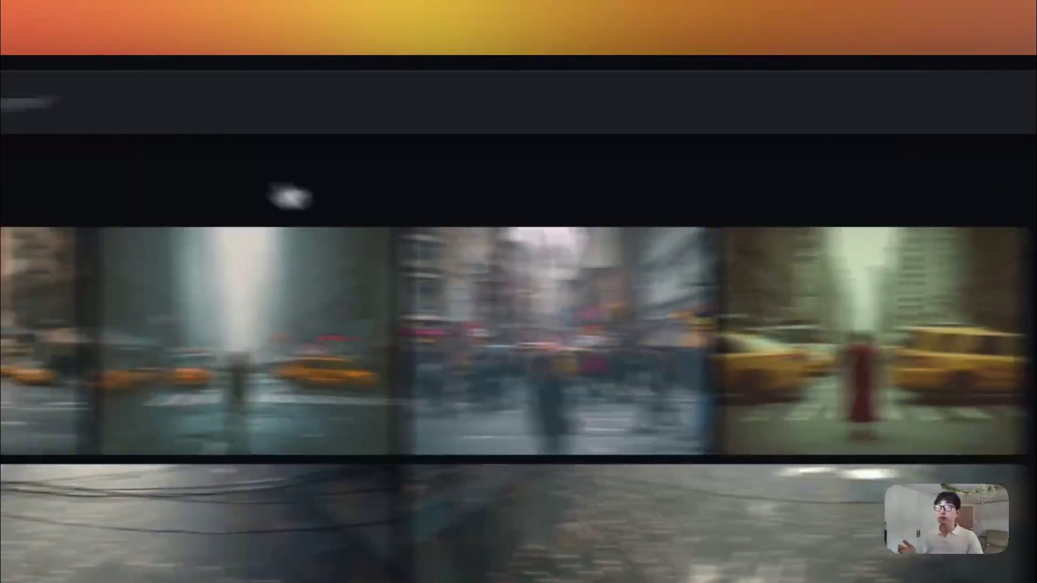
- Submit a prompt of a woman standing in Dubai's city streets and preview one draft
type("a wo")
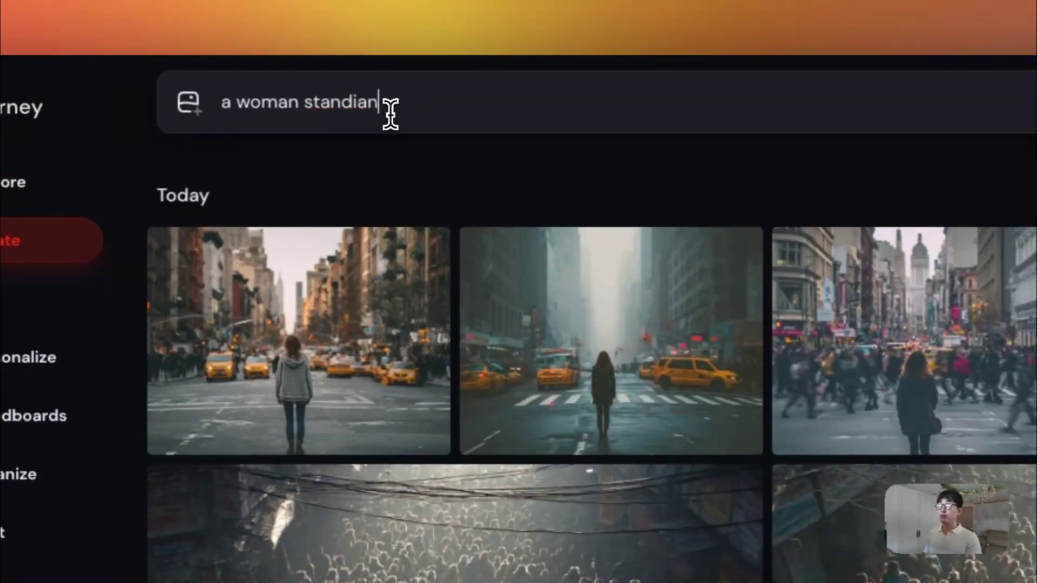
type("man standing")
key("ctrl+a")
left_click(390, 115)
type("at")
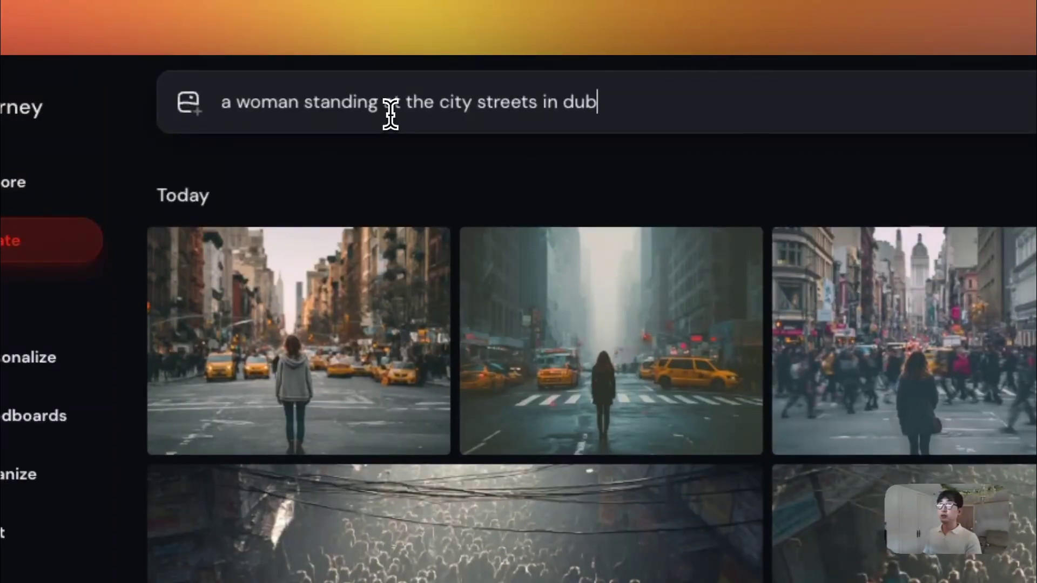
key("Return")
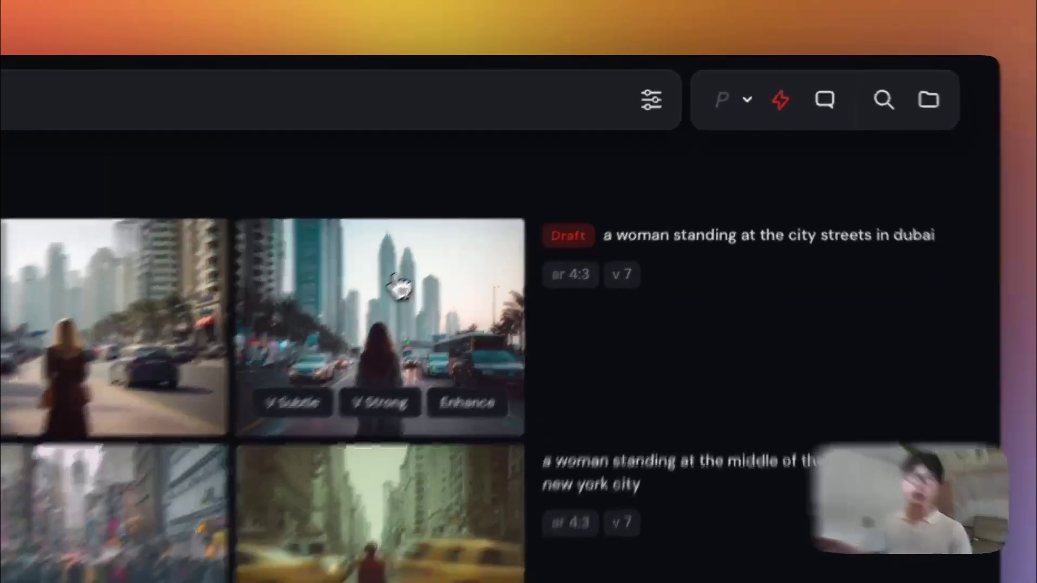
left_click(392, 295)
left_click(603, 151)
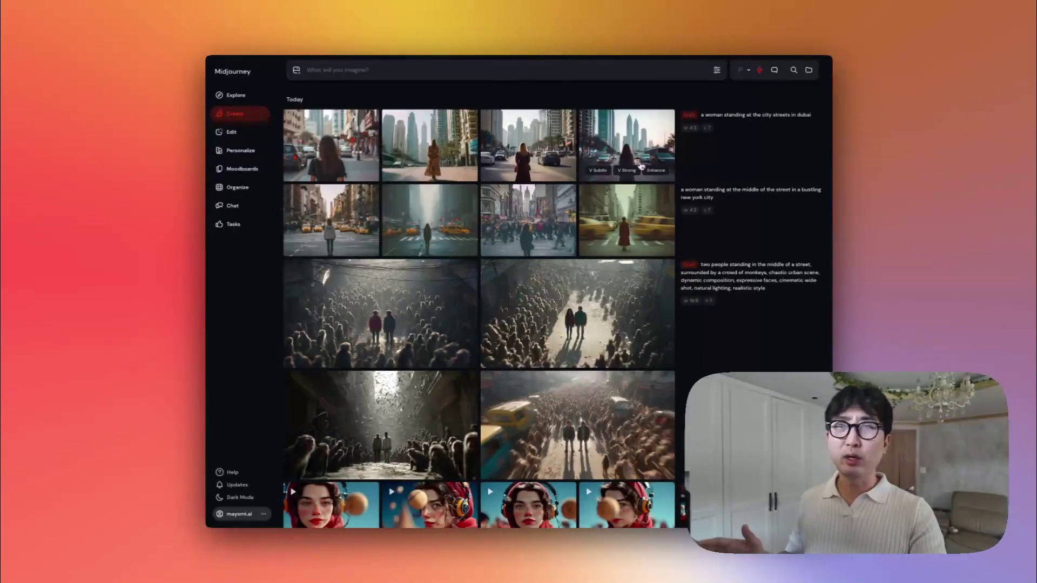
- Preview the third Dubai image, then Enhance the chosen Dubai draft
left_click(552, 150)
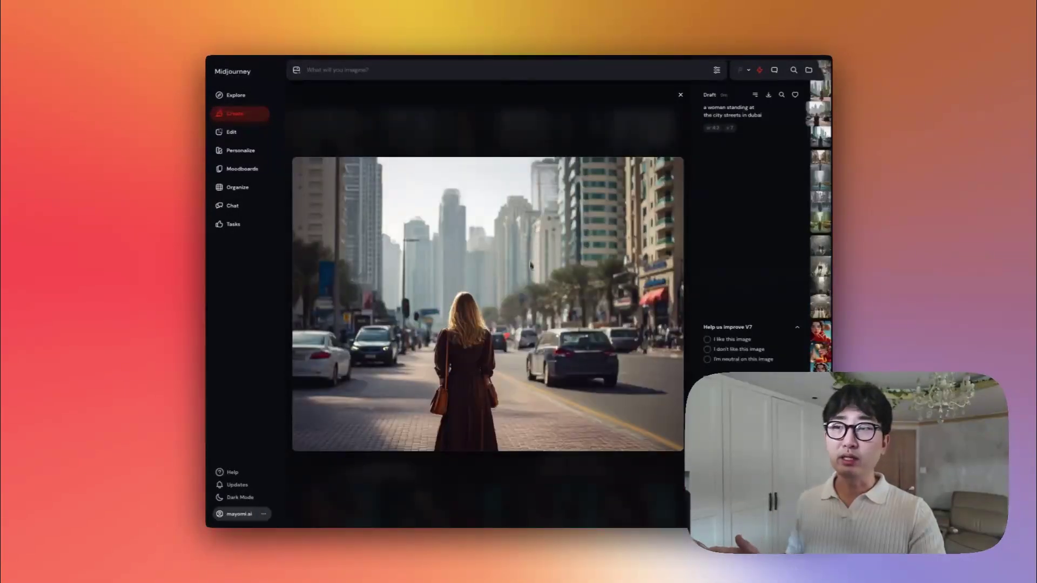
key("Escape")
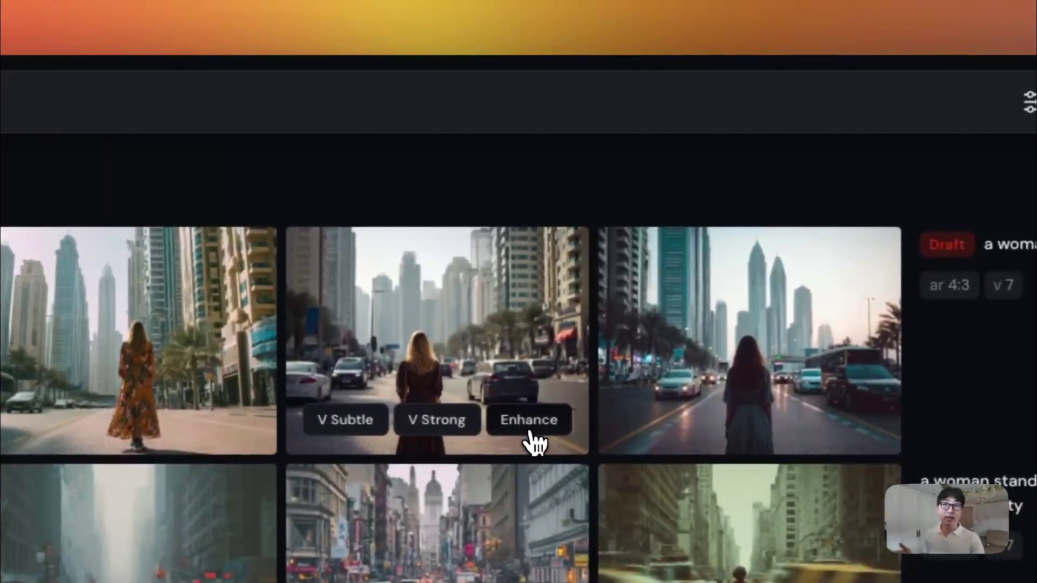
left_click(531, 430)
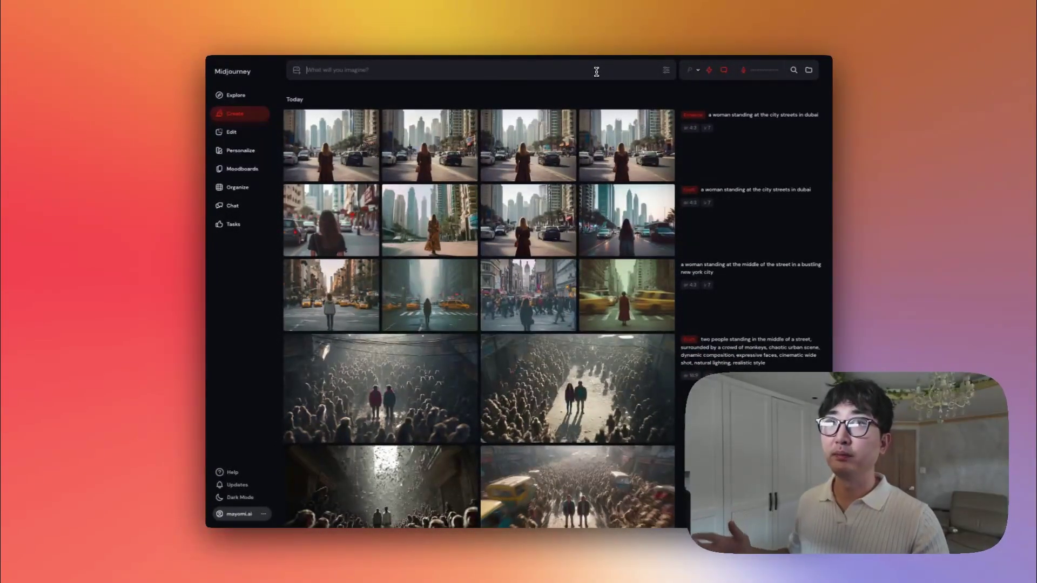
- Submit the monkeys street prompt by voice, end Voice Mode, and restart it
key("Return")
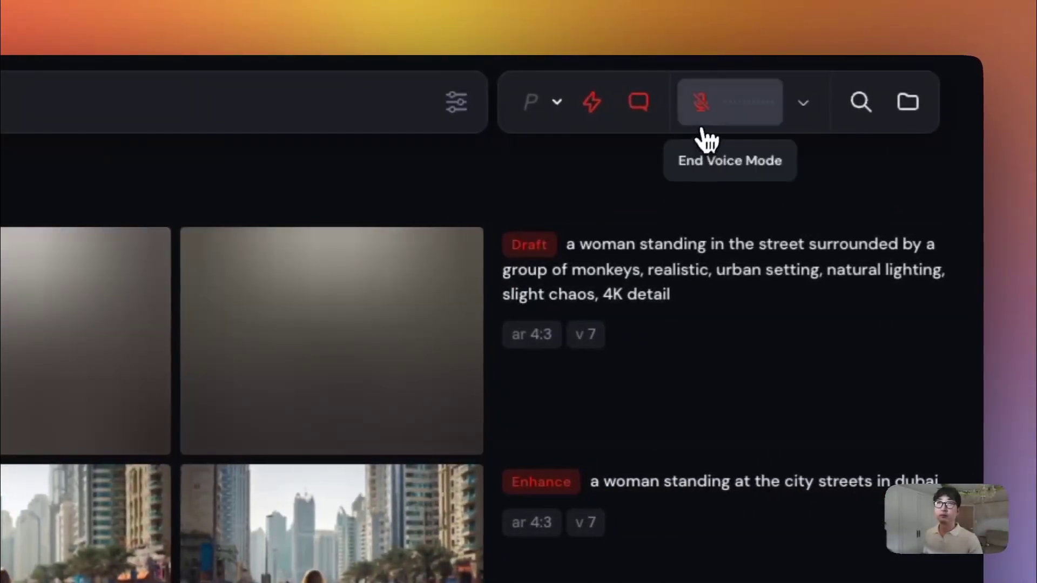
left_click(704, 113)
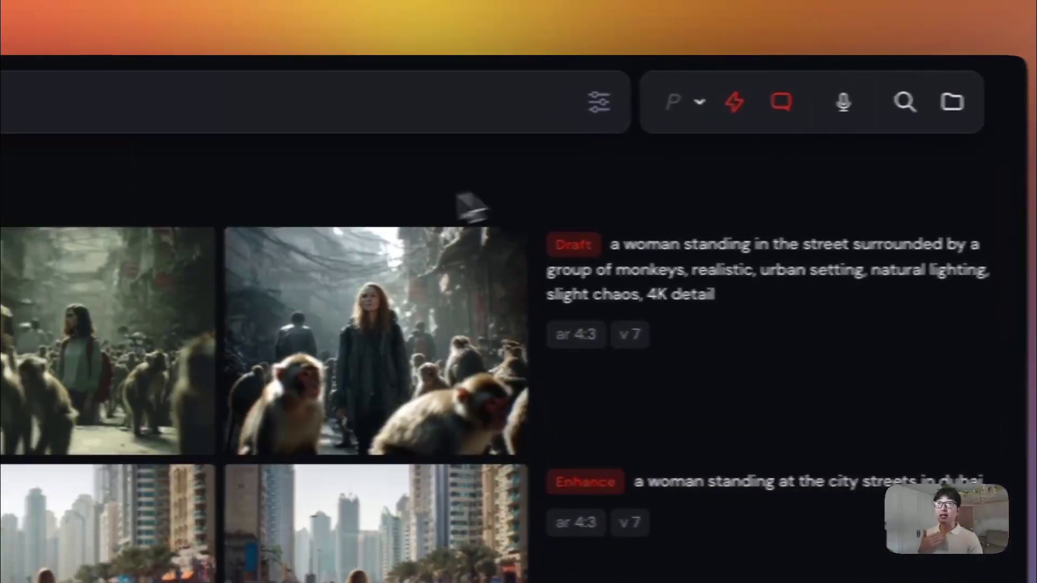
mouse_move(251, 261)
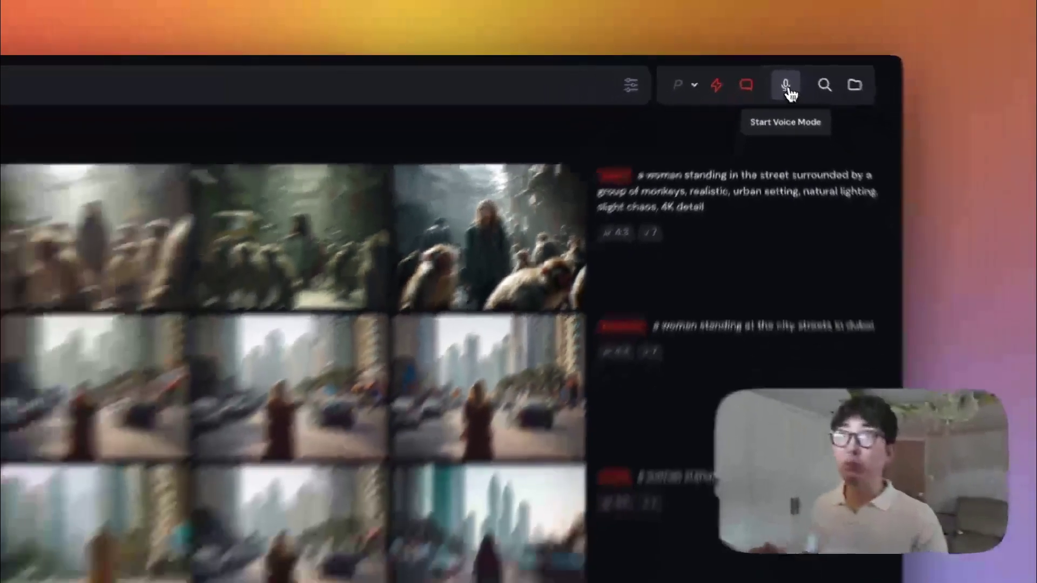
left_click(802, 106)
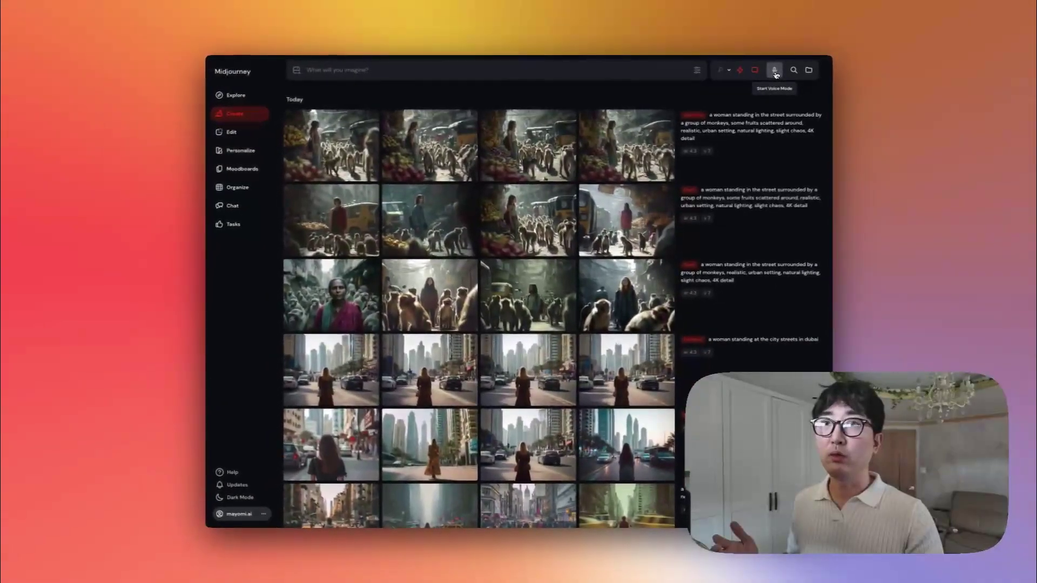
- Dictate a change to a subway scene by voice, then end Voice Mode
left_click(776, 71)
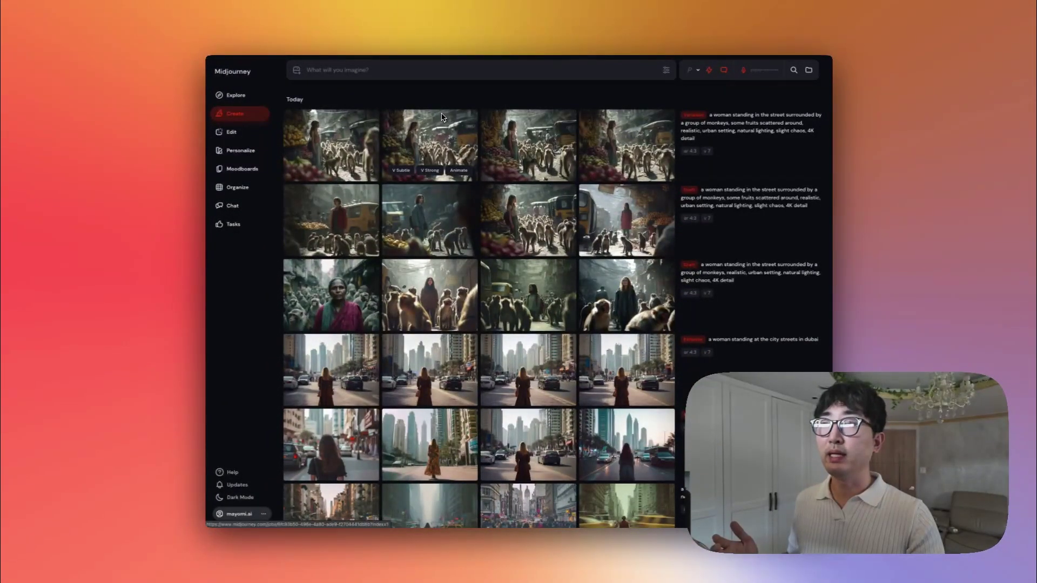
left_click(748, 75)
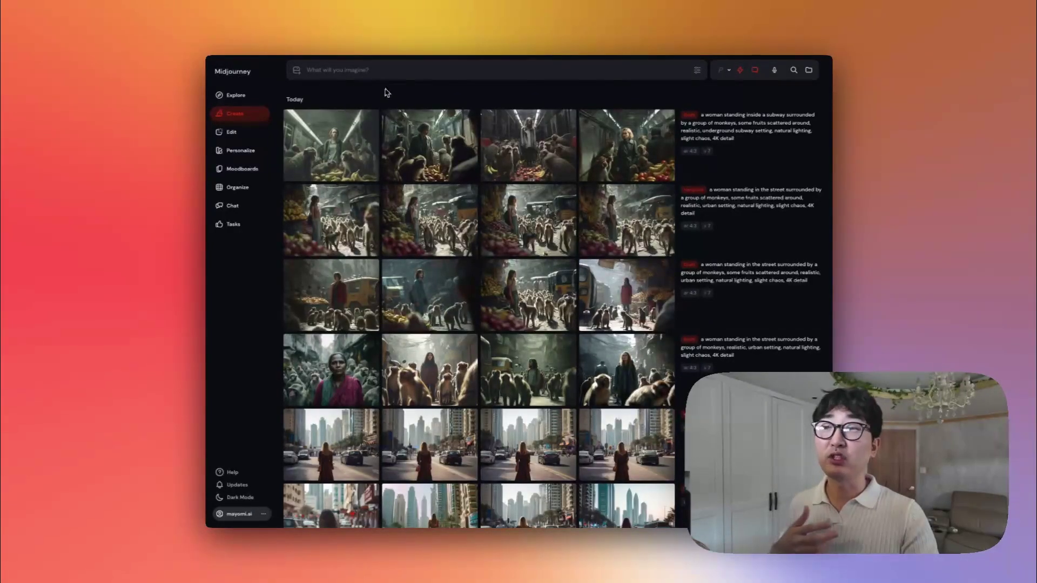
mouse_move(425, 114)
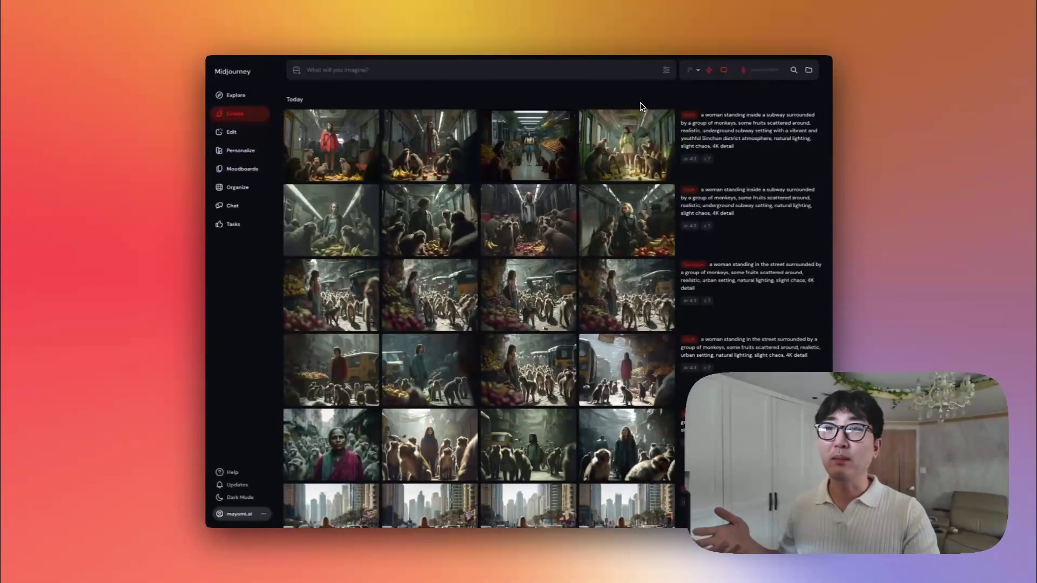
left_click(744, 71)
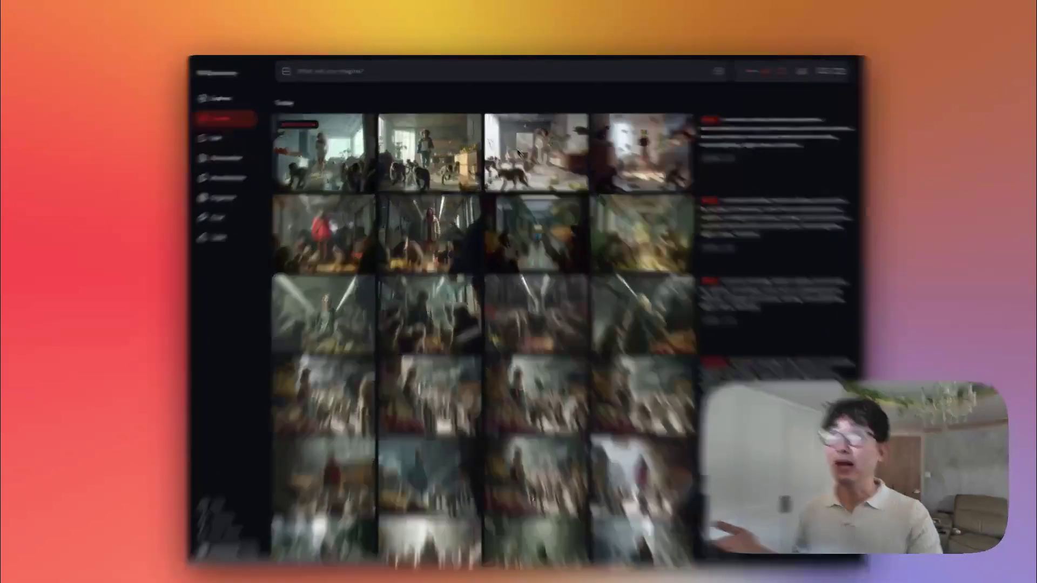
- Dictate the woman running through the apartment with a man present, and preview the second image
mouse_move(411, 153)
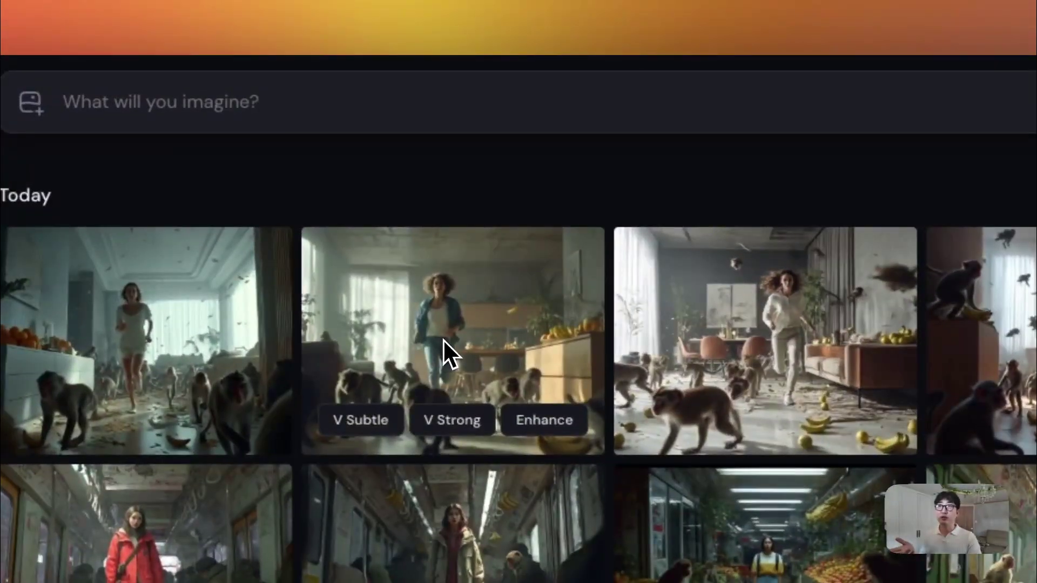
mouse_move(891, 335)
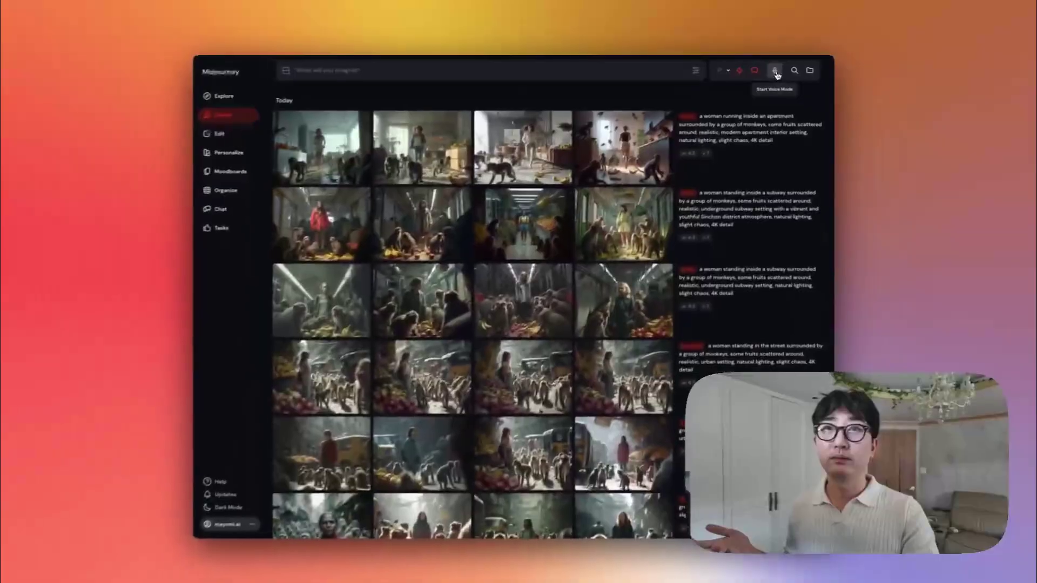
left_click(775, 71)
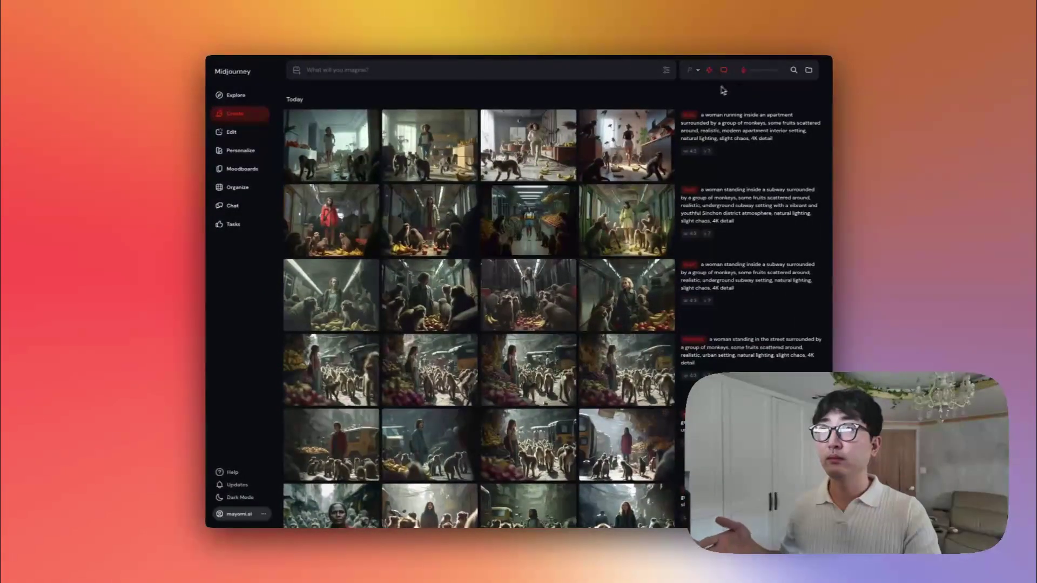
left_click(750, 76)
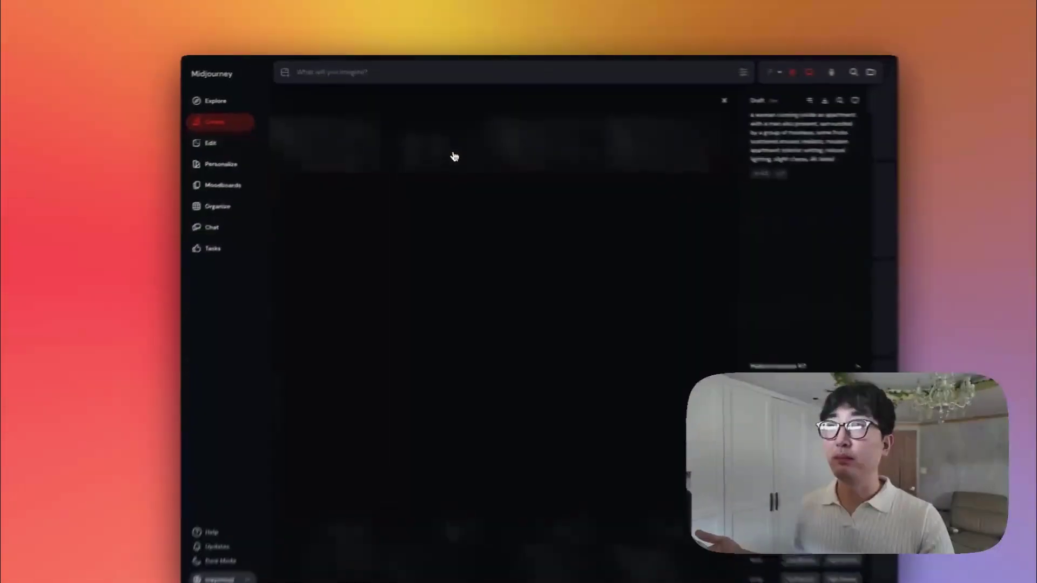
key("Escape")
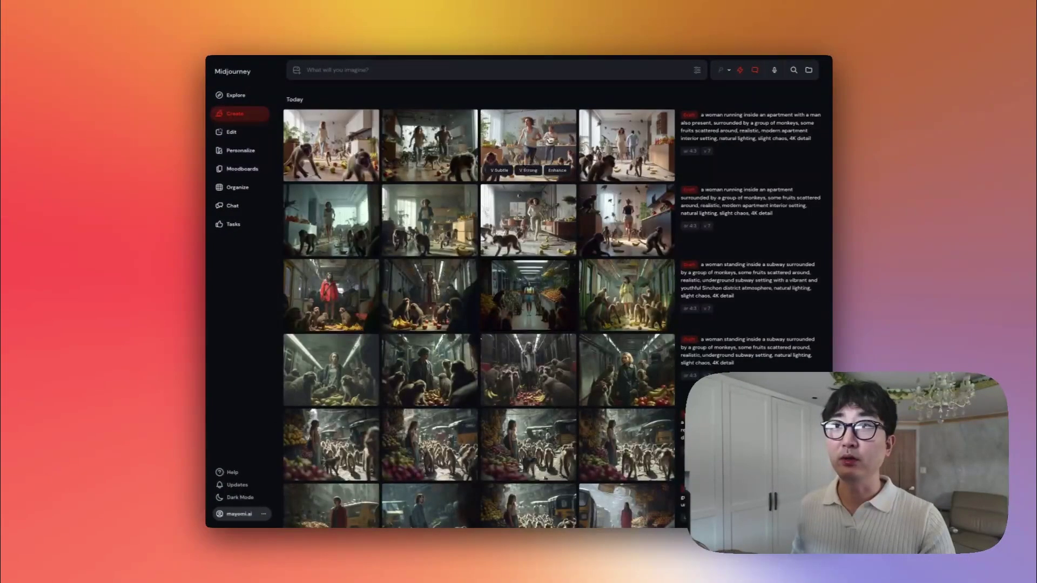
mouse_move(694, 144)
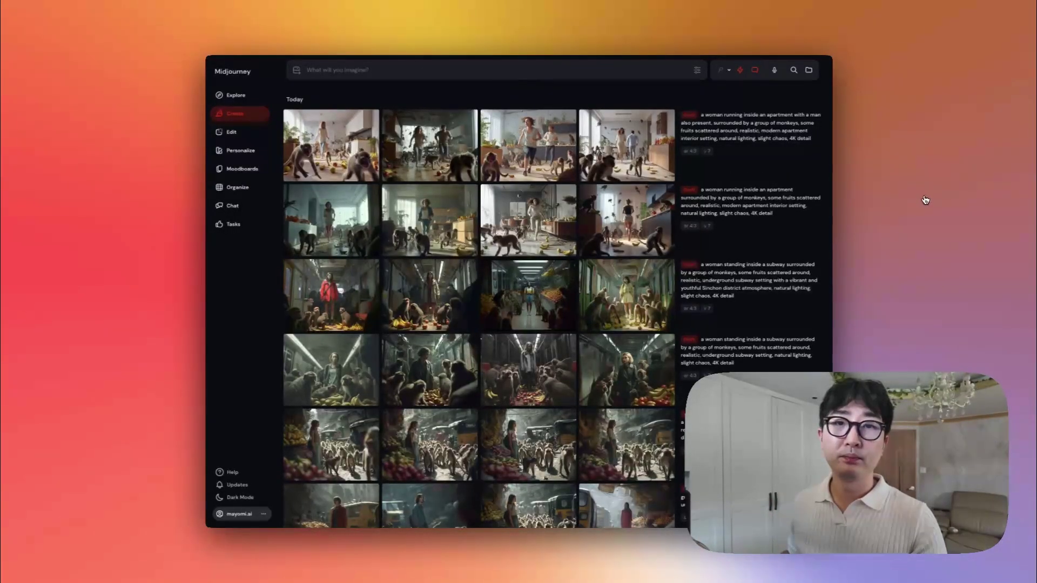
- Zoom the browser page in and enlarge the V7 eye style reference examples
key("ctrl+plus")
key("ctrl+plus")
key("ctrl+plus")
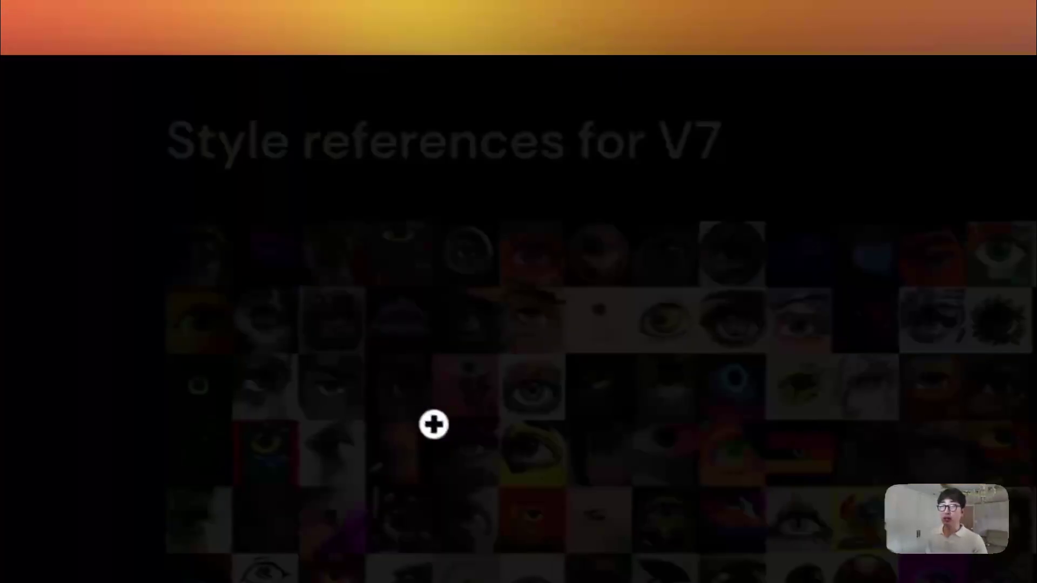
left_click(433, 424)
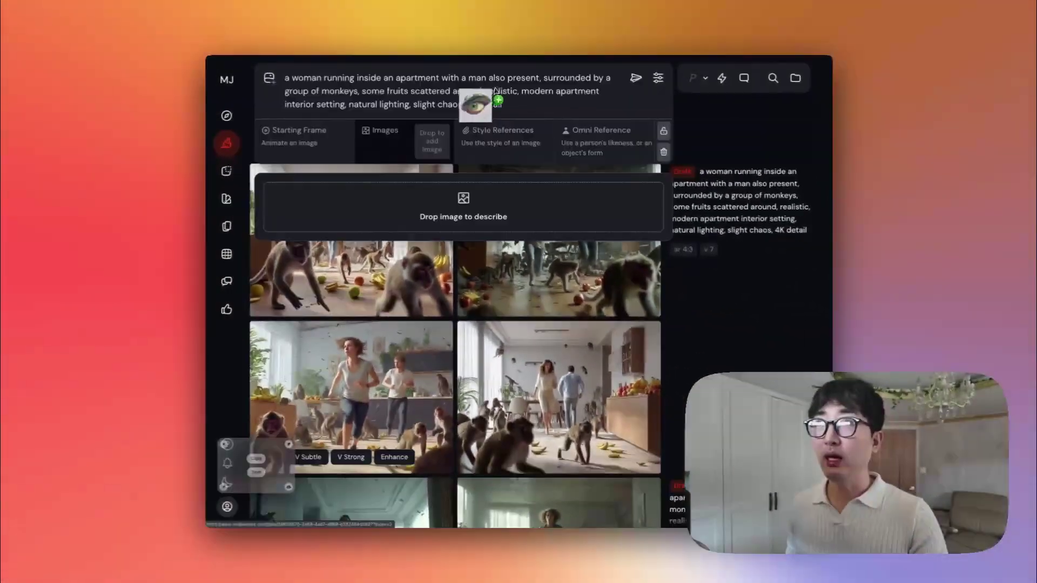
- Add the eye picture as a style reference and resubmit the apartment-monkeys prompt
left_click_drag(493, 86, 504, 135)
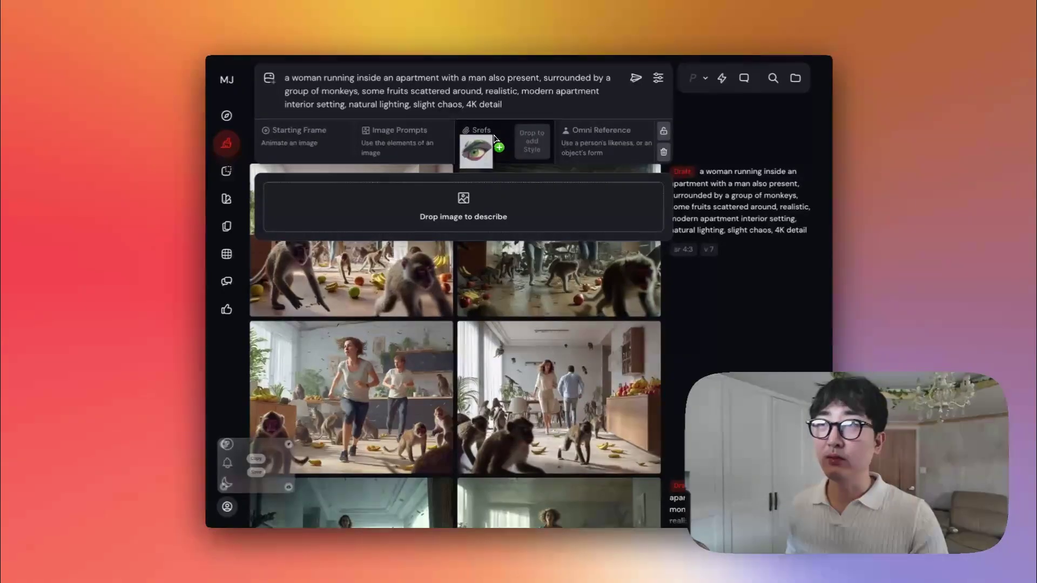
left_click_drag(495, 140, 496, 142)
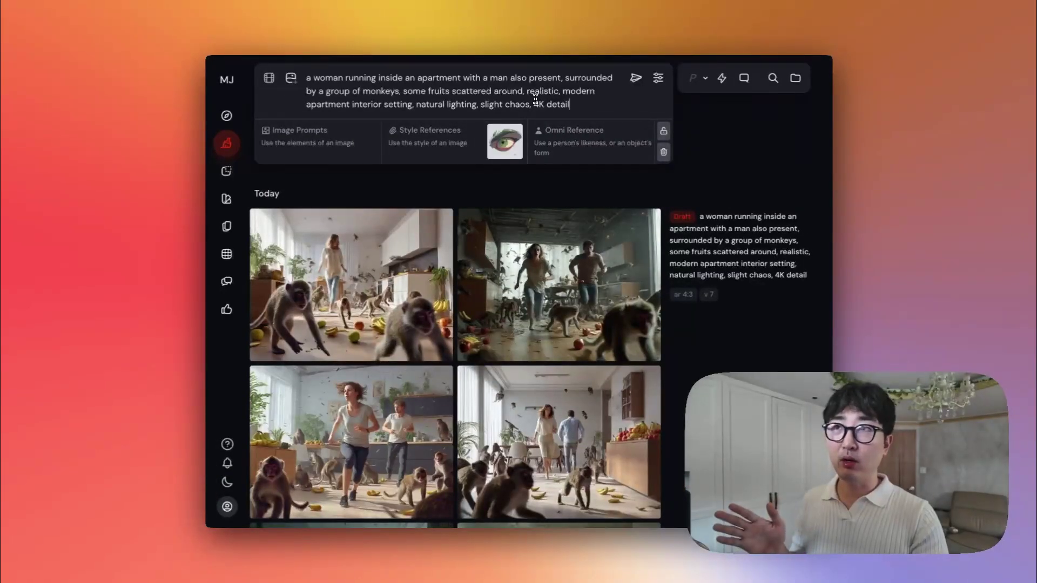
key("Return")
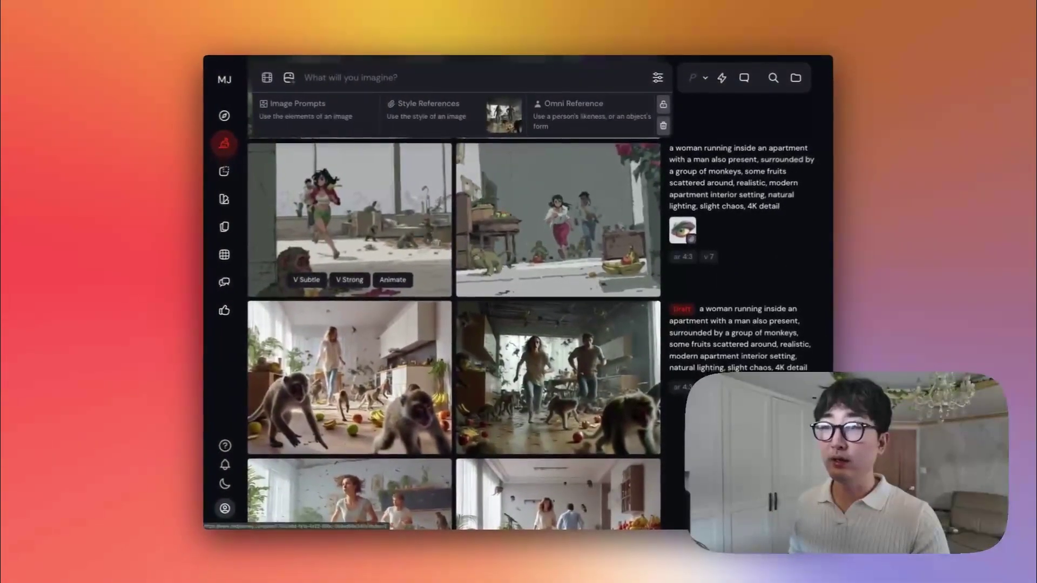
- Open the top-right illustrated result in detail
scroll(526, 241, "down", 2)
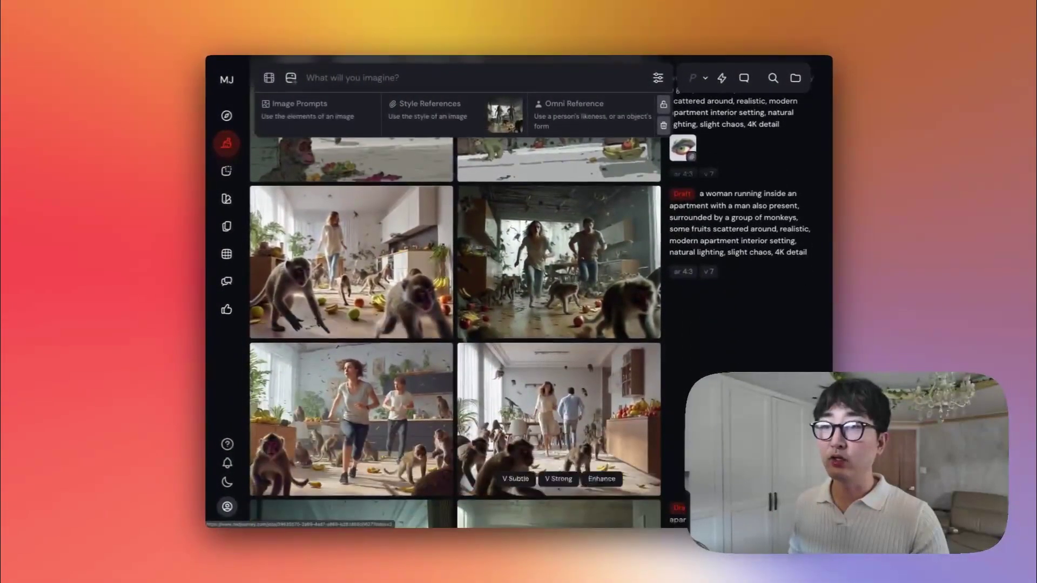
scroll(525, 241, "up", 3)
scroll(525, 241, "up", 5)
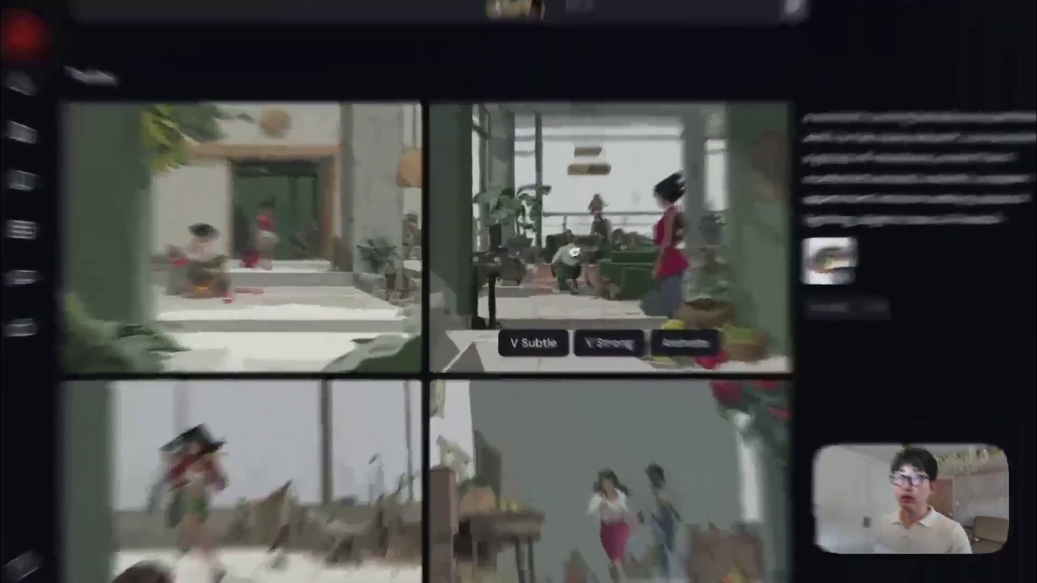
left_click(574, 252)
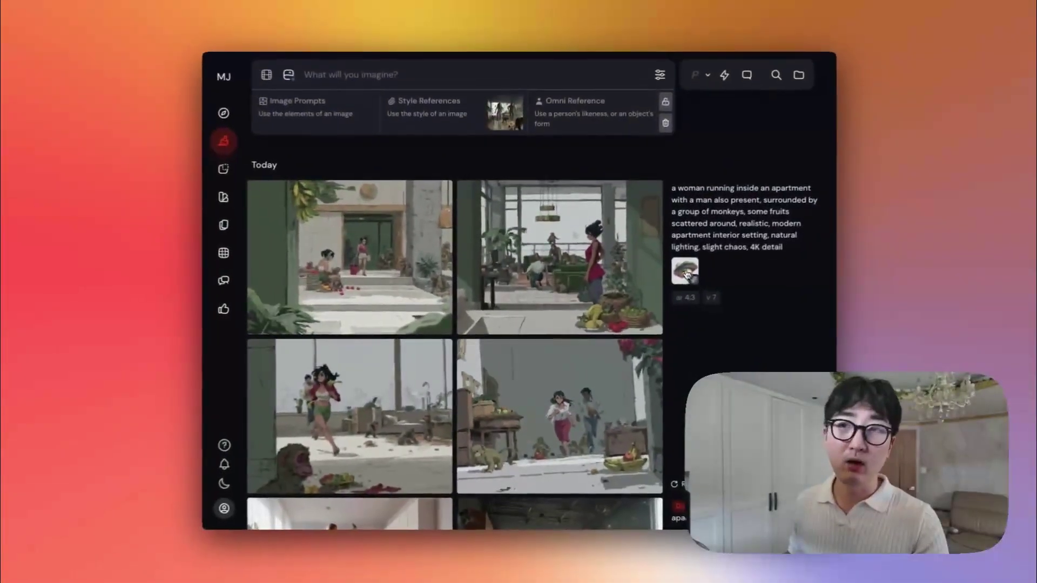
mouse_move(547, 413)
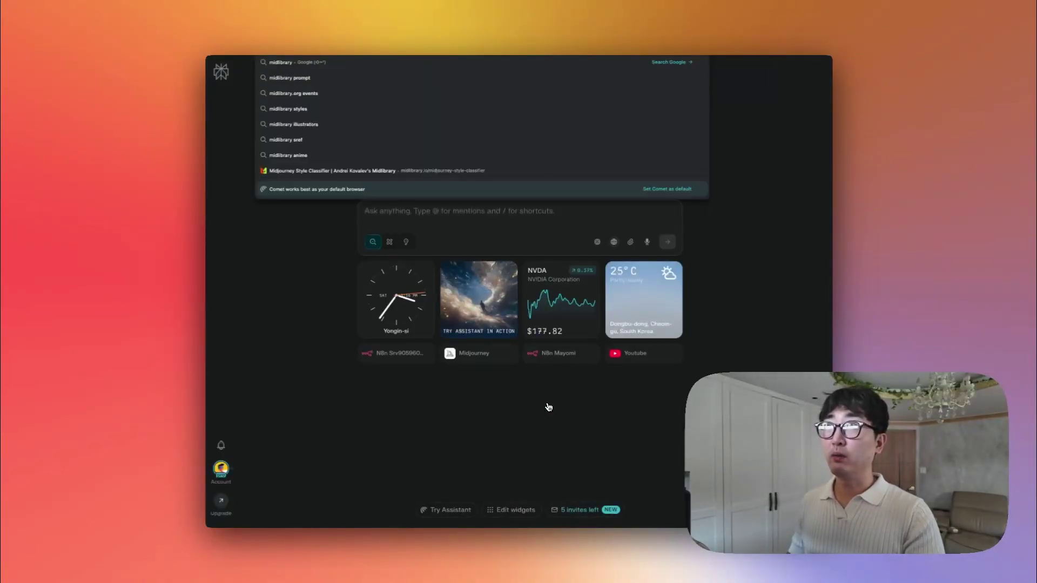
key("Down")
key("Down")
key("Down")
key("Down")
key("Down")
key("Down")
key("Down")
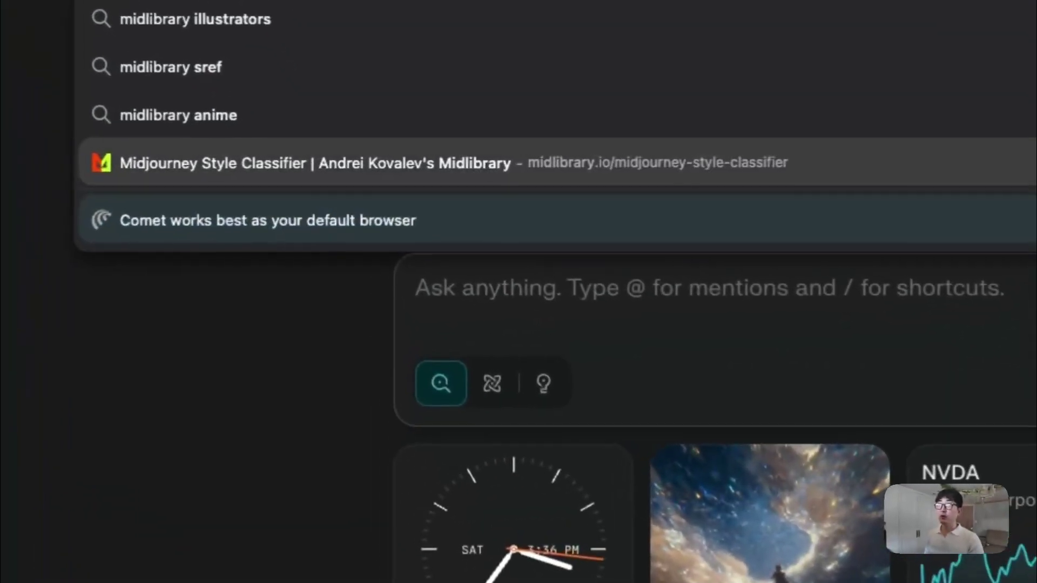
key("Return")
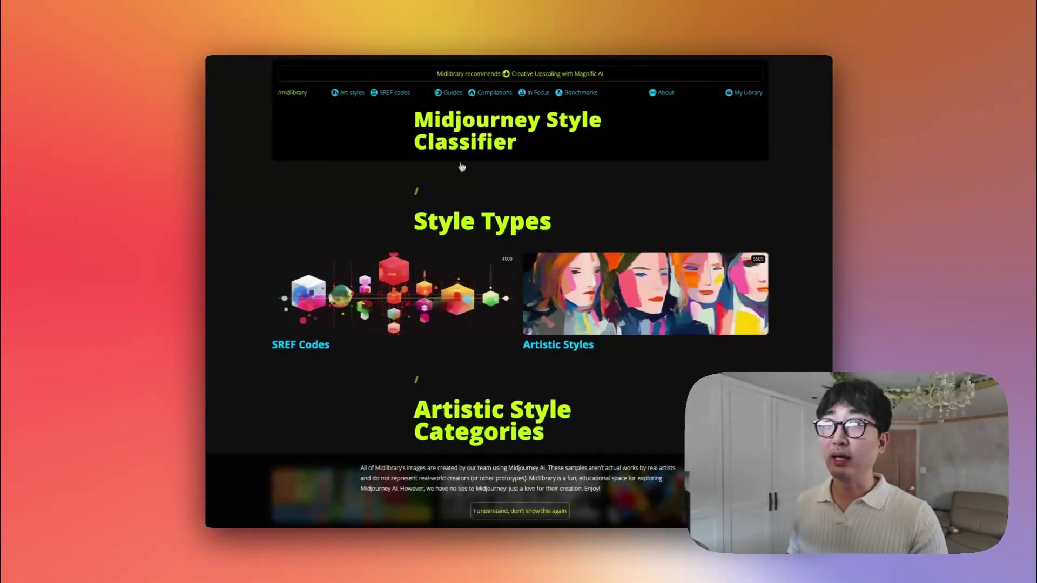
scroll(462, 166, "down", 2)
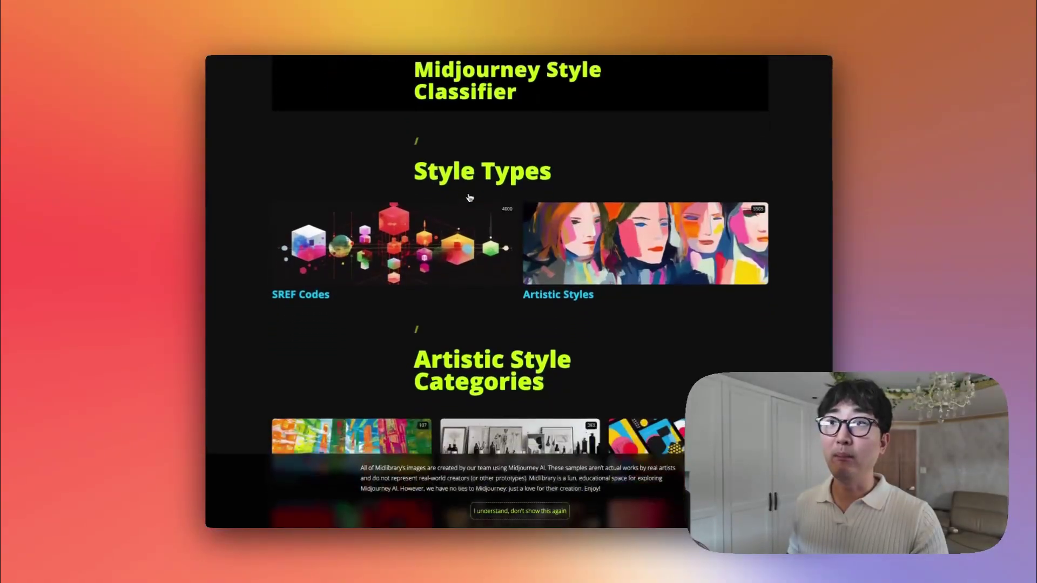
scroll(560, 252, "down", 1)
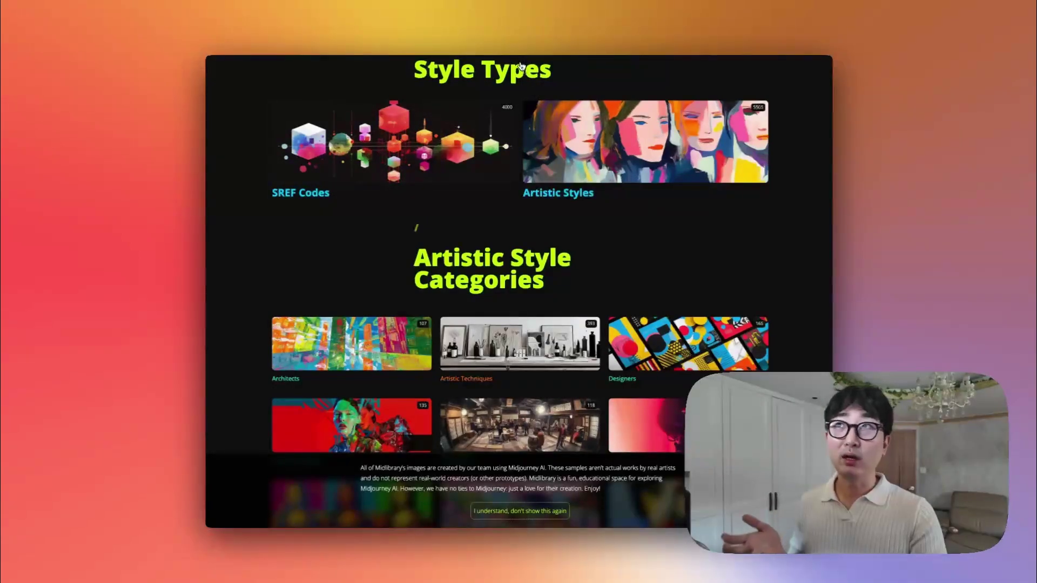
left_click(459, 24)
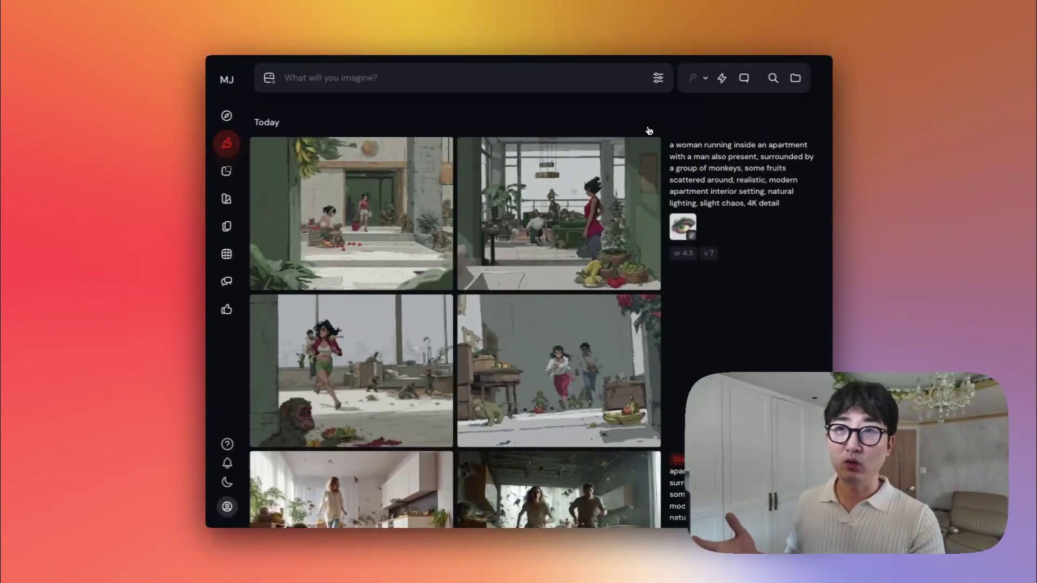
- Copy the hooded woman image's URL for use as an Omni Reference
scroll(604, 178, "down", 15)
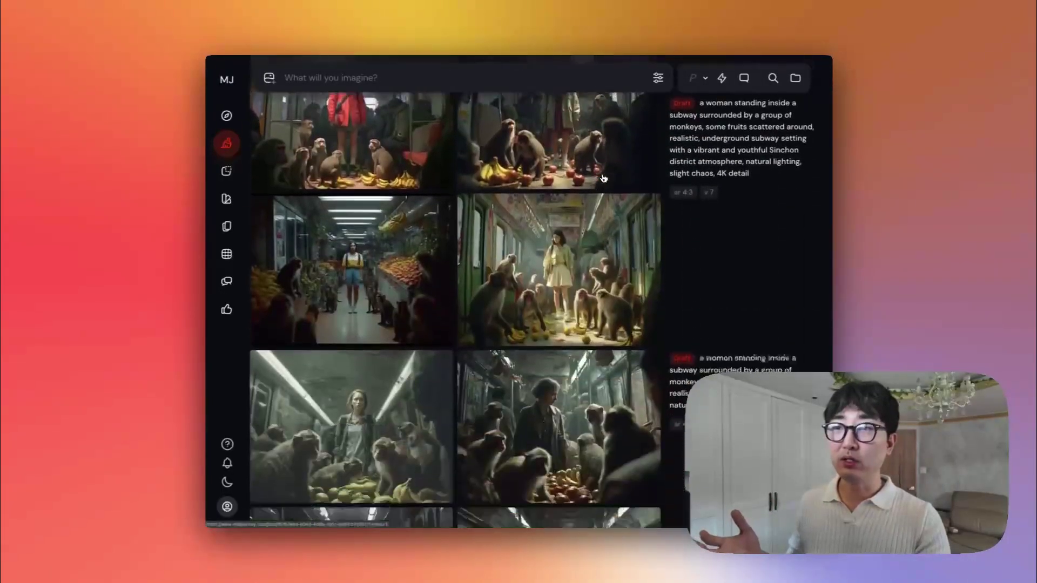
scroll(603, 178, "down", 15)
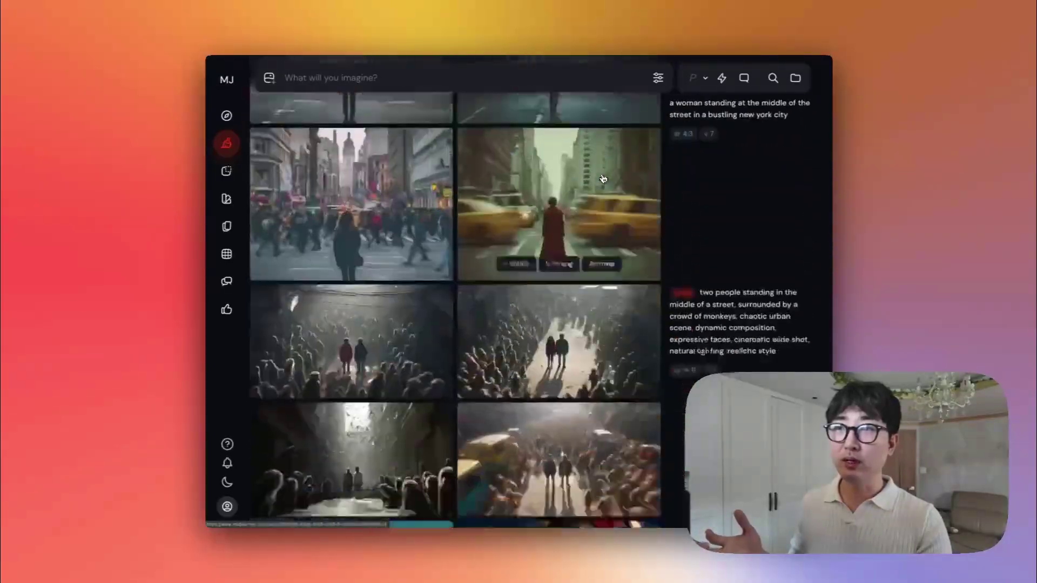
scroll(604, 178, "down", 15)
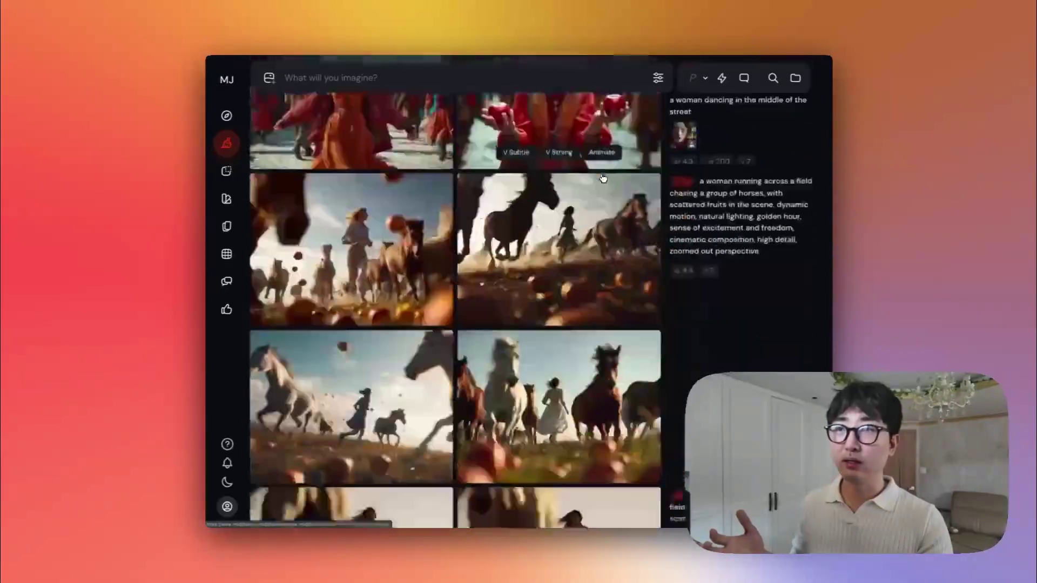
scroll(604, 178, "down", 15)
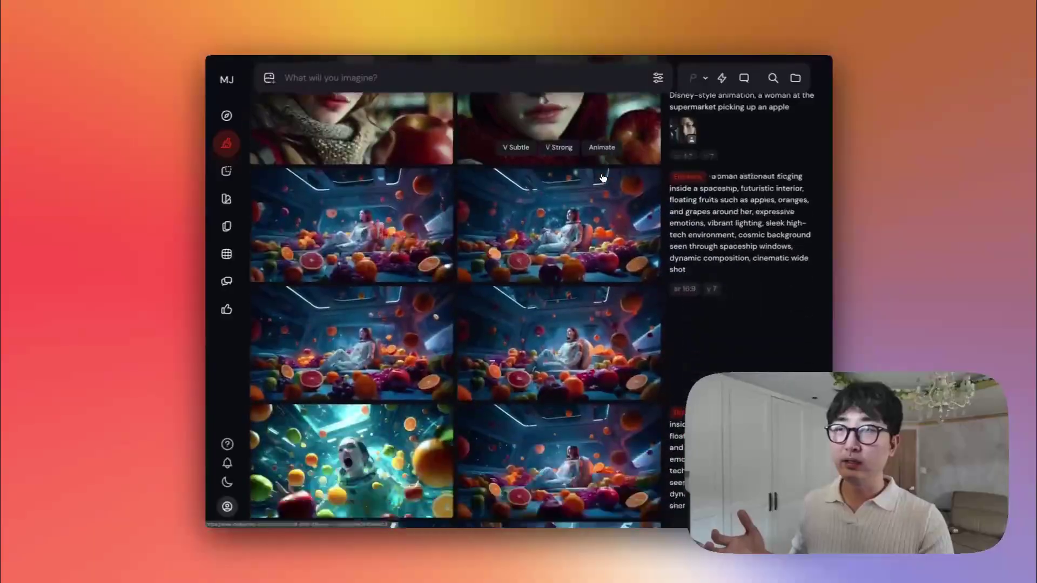
scroll(604, 178, "down", 15)
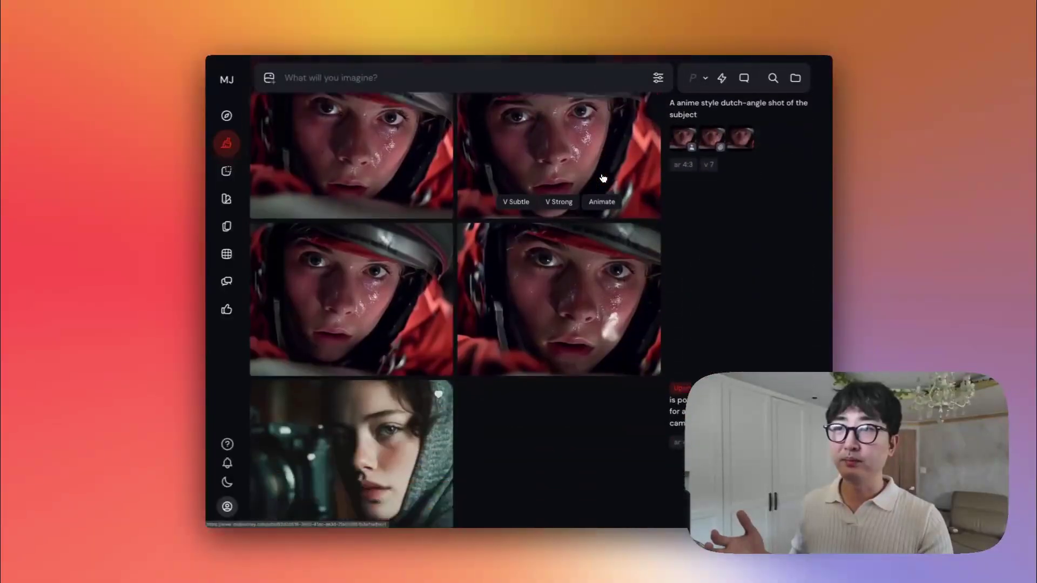
scroll(602, 178, "down", 5)
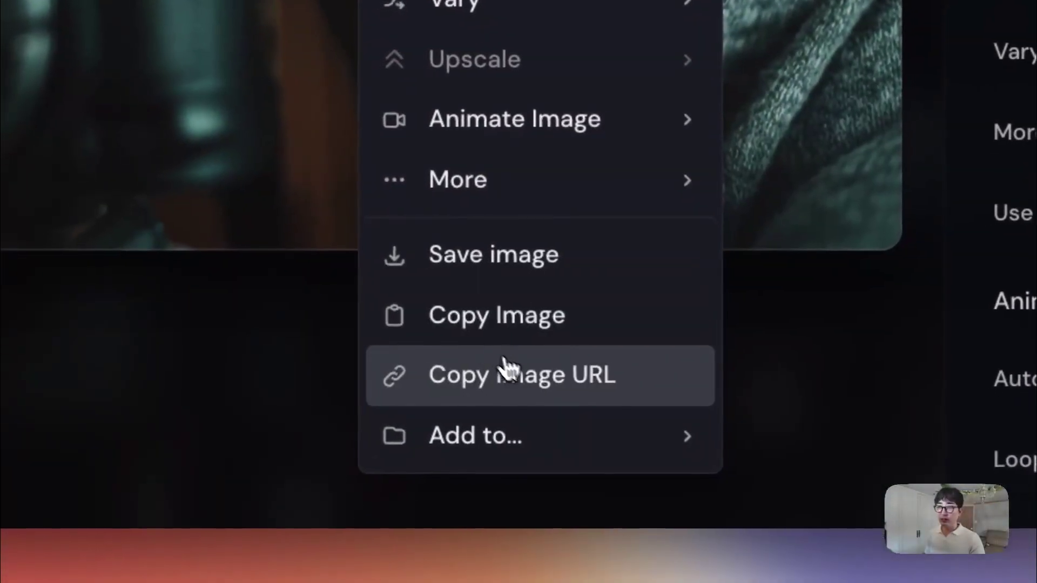
left_click(505, 371)
left_click(534, 327)
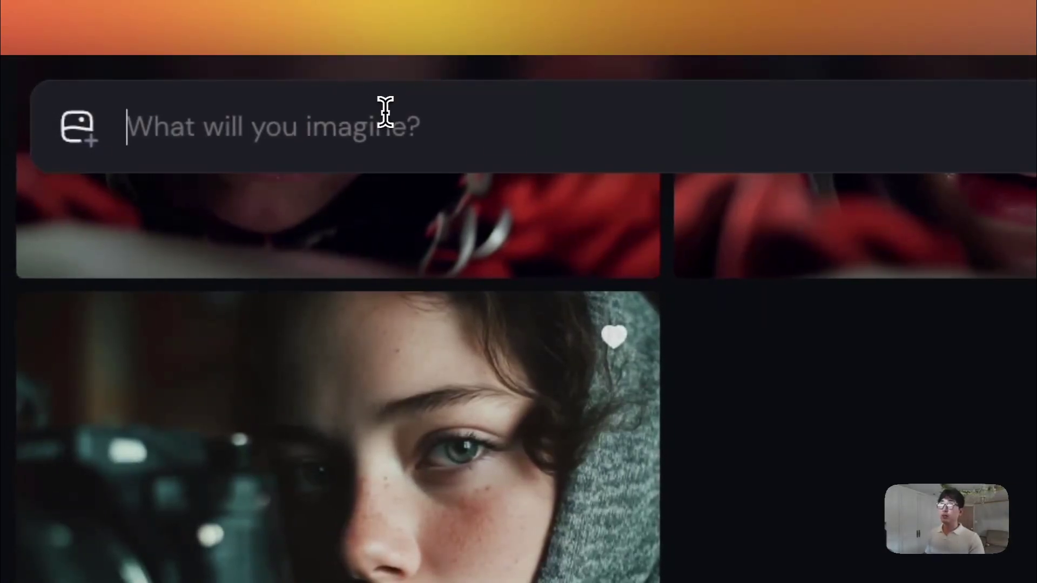
- Submit a prompt of a woman in space eating an apple with that Omni Reference
left_click(386, 112)
type("a woman in space eating an apple,")
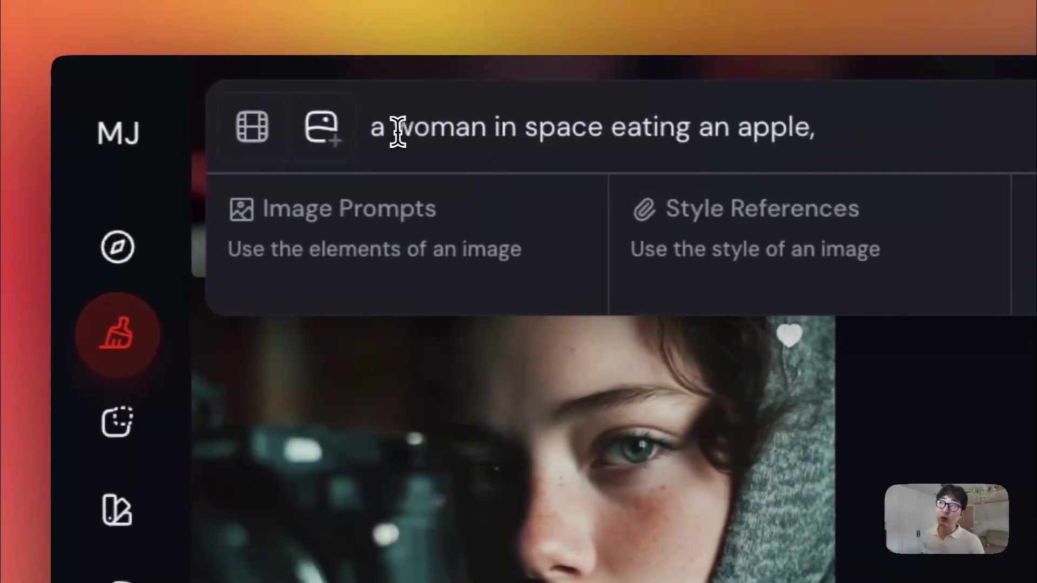
left_click_drag(398, 131, 475, 131)
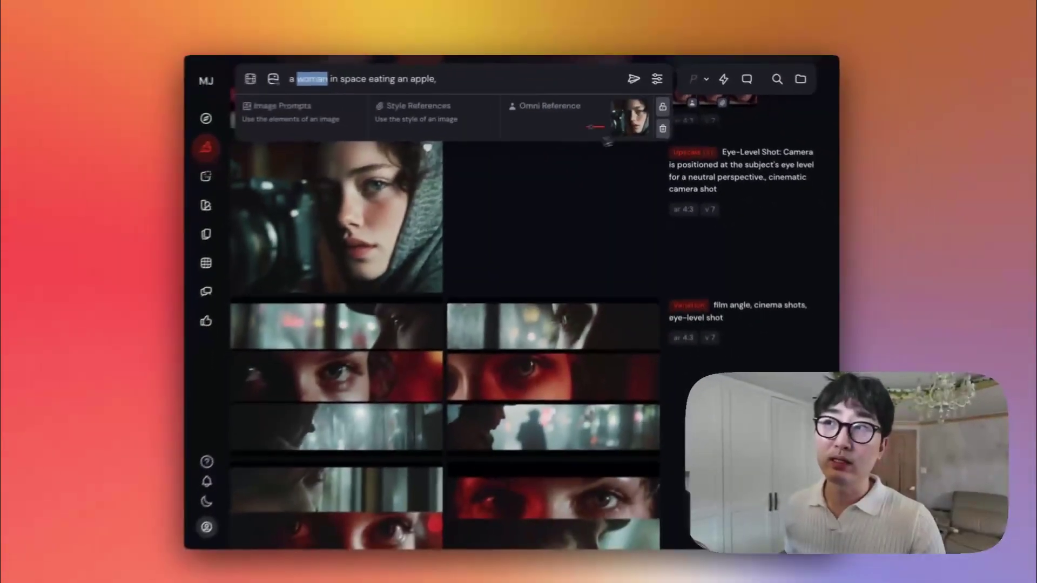
key("Return")
scroll(385, 204, "down", 4)
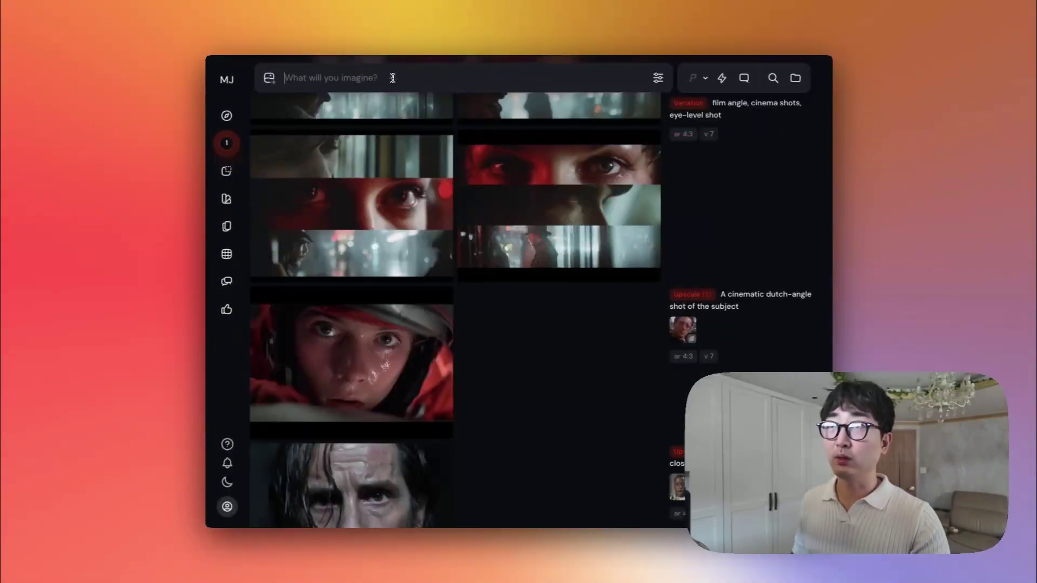
scroll(584, 262, "down", 20)
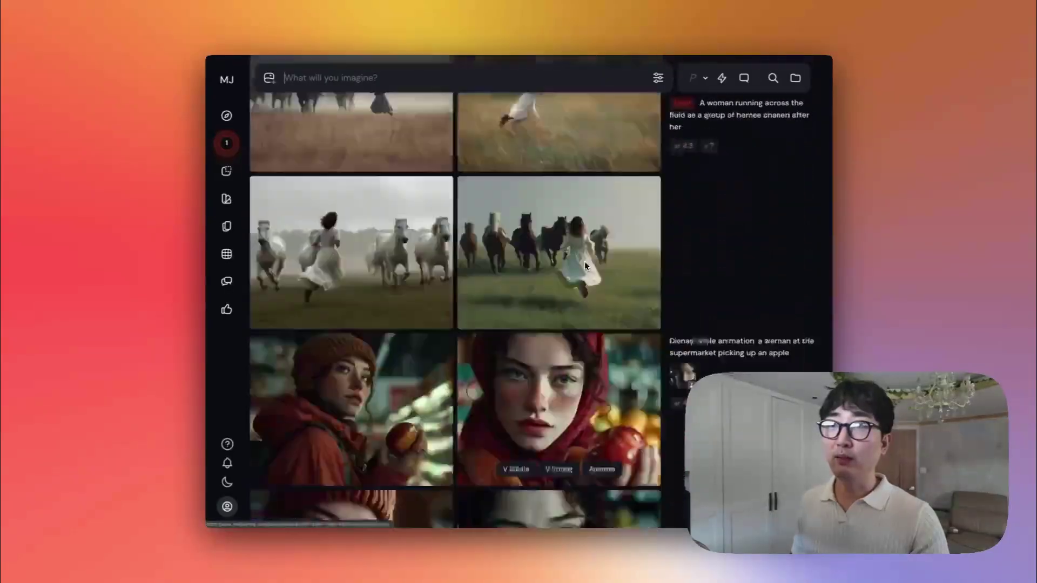
- Open the top-right red-apple portrait and view its face reference image
scroll(584, 261, "down", 20)
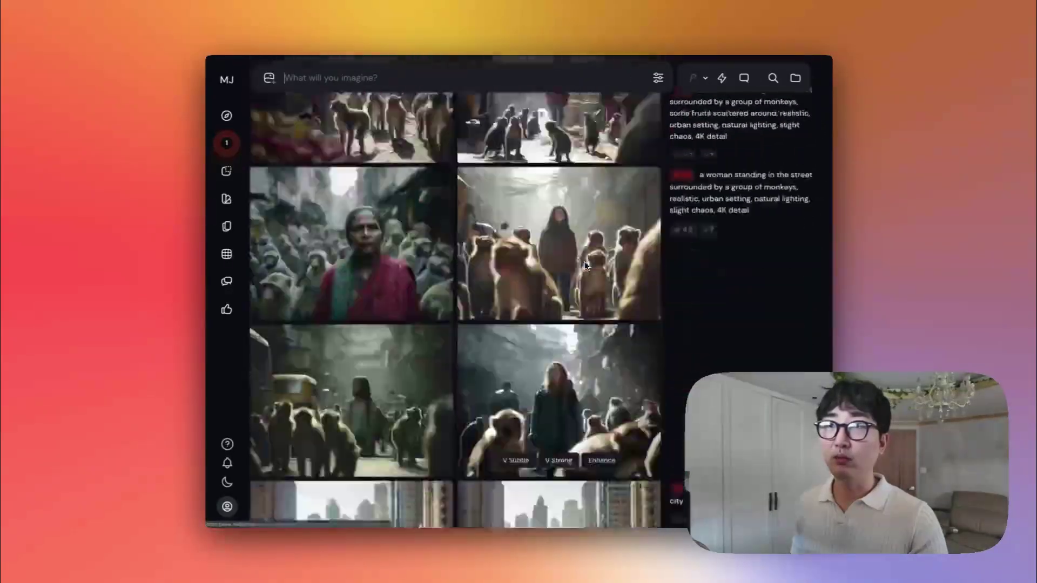
scroll(584, 261, "up", 20)
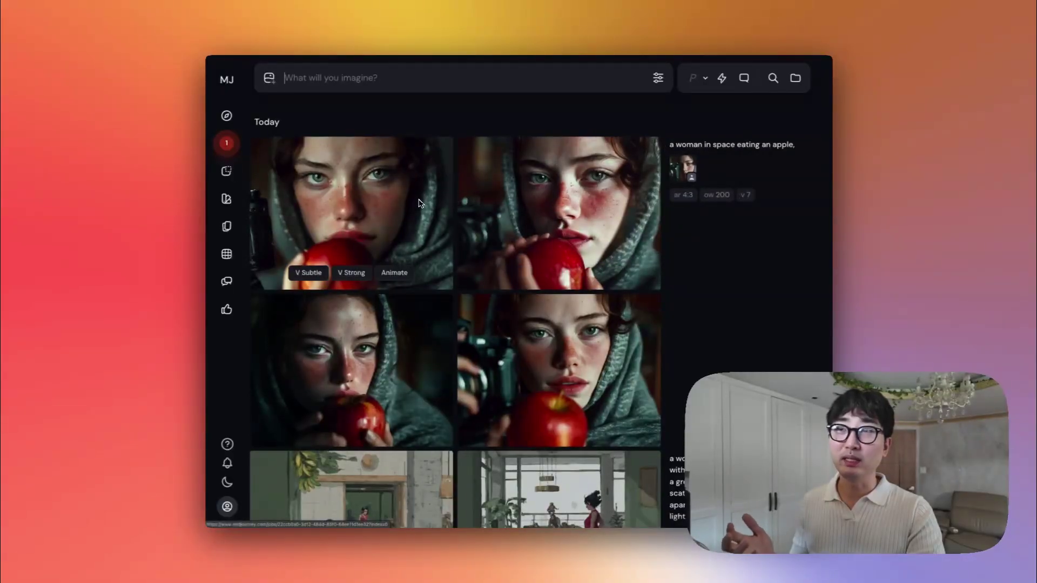
scroll(419, 203, "down", 1)
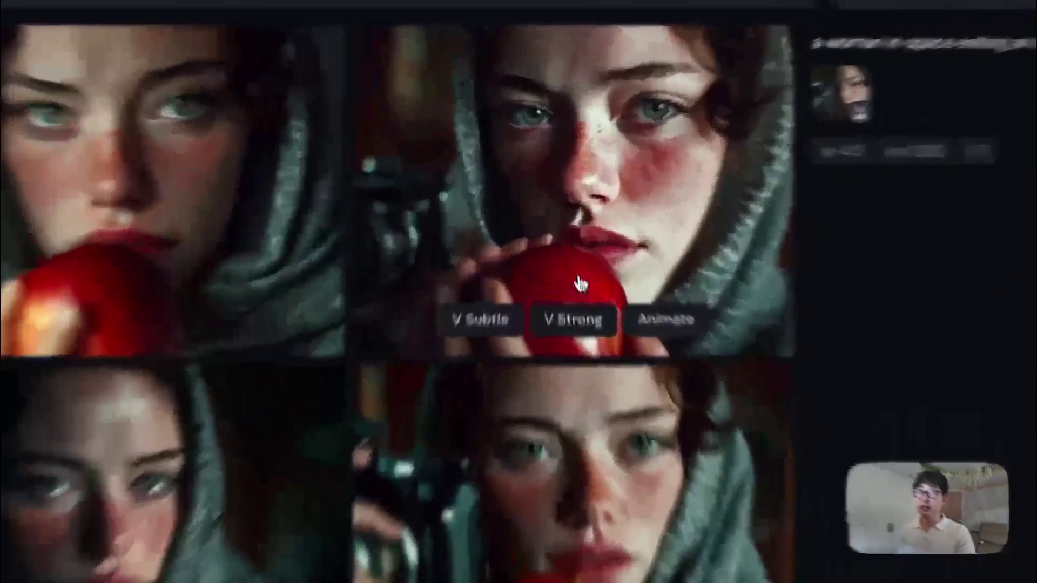
left_click(562, 221)
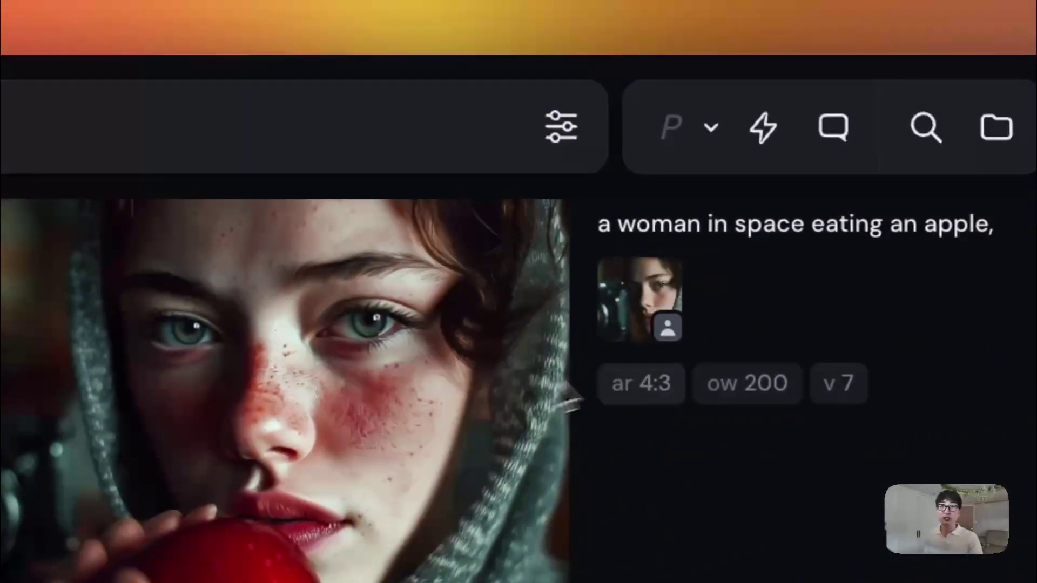
left_click(650, 333)
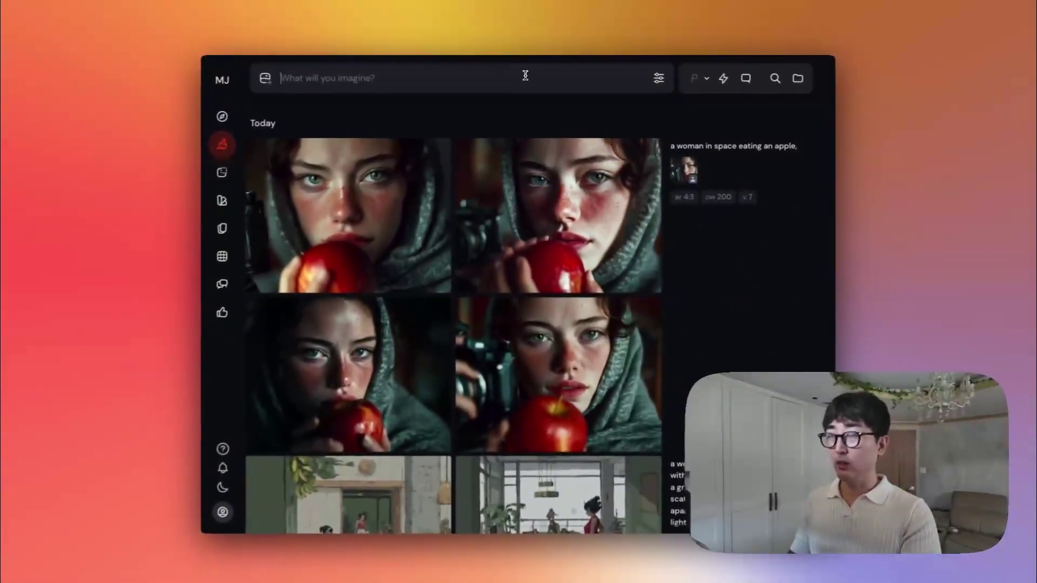
- Generate 'a woman standing in the street while' horses pass, using the face reference at omni strength 250
type("a woman standing in the stre")
type("et while a group of horses pass by her")
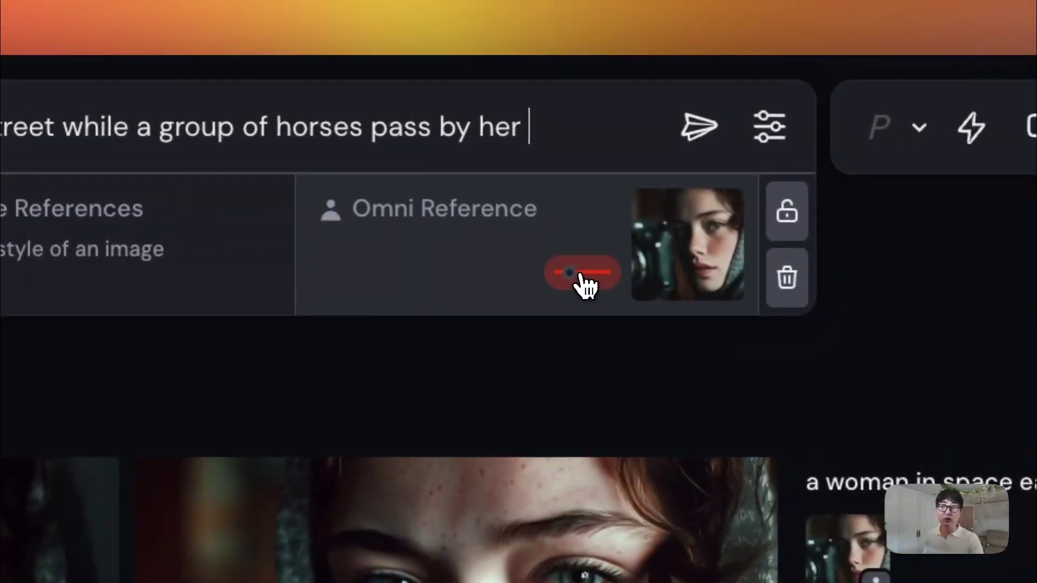
left_click(581, 276)
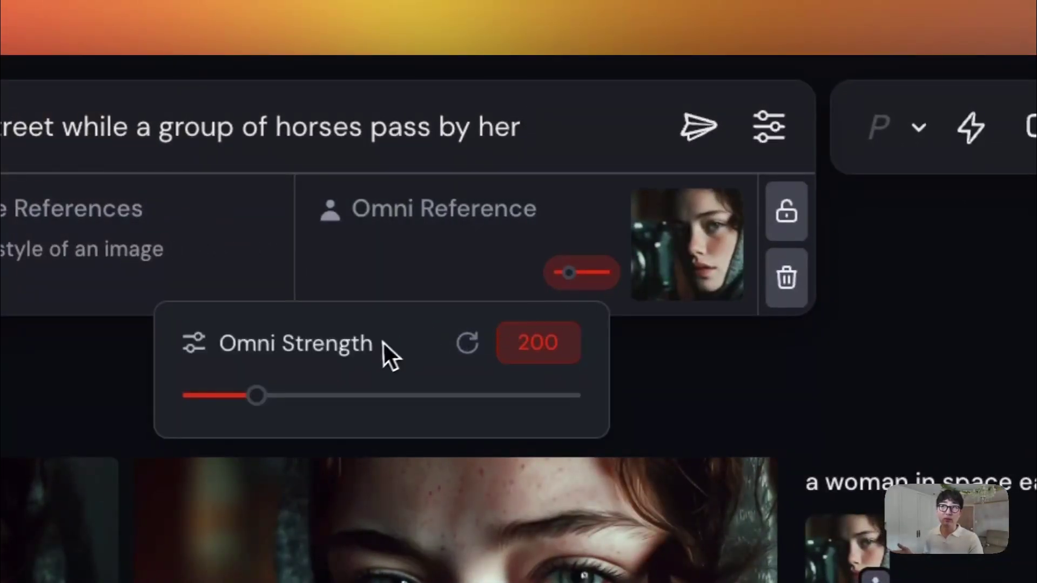
double_click(544, 348)
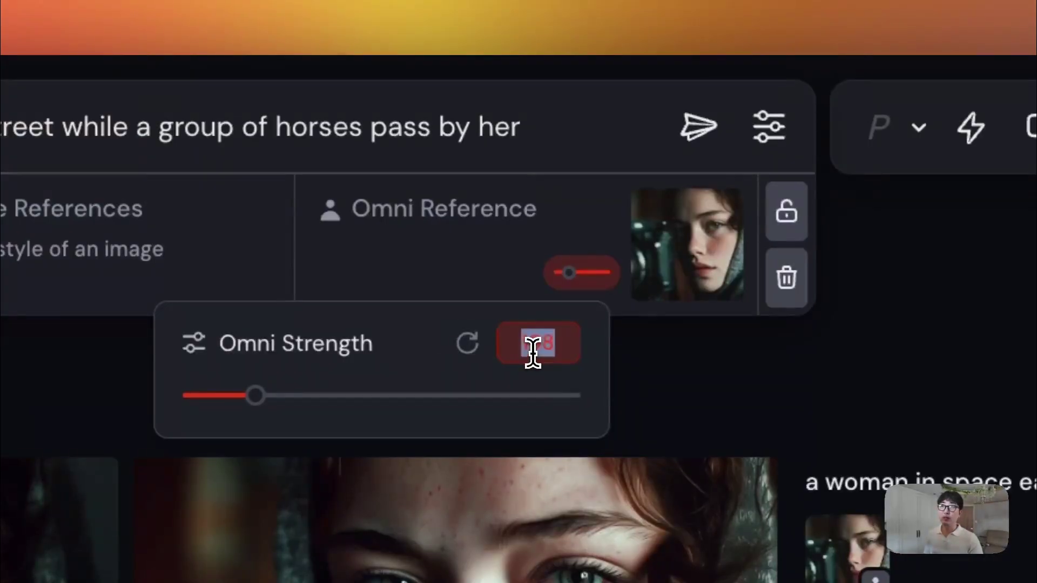
key("BackSpace")
key("Return")
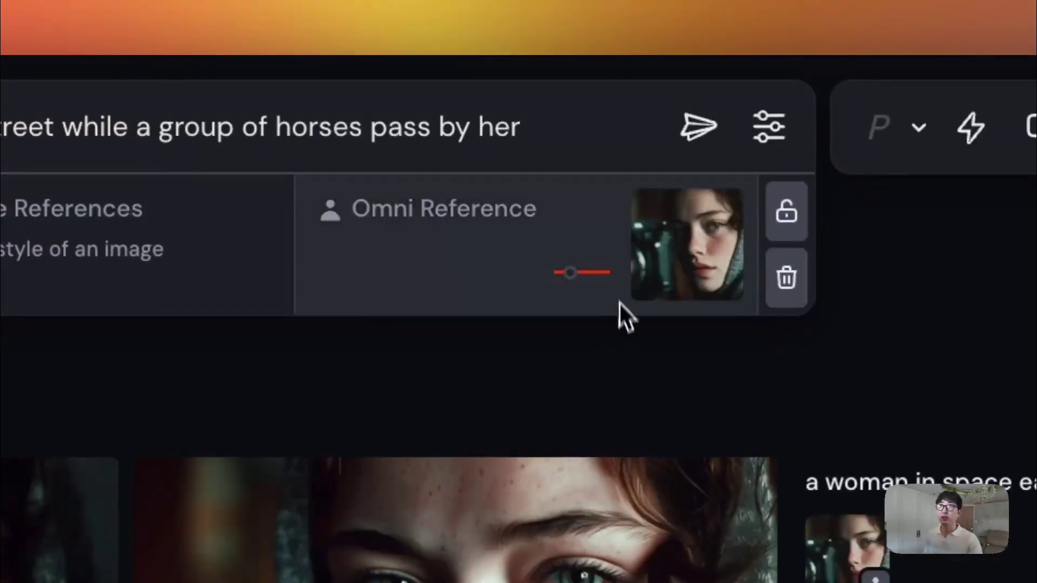
key("Return")
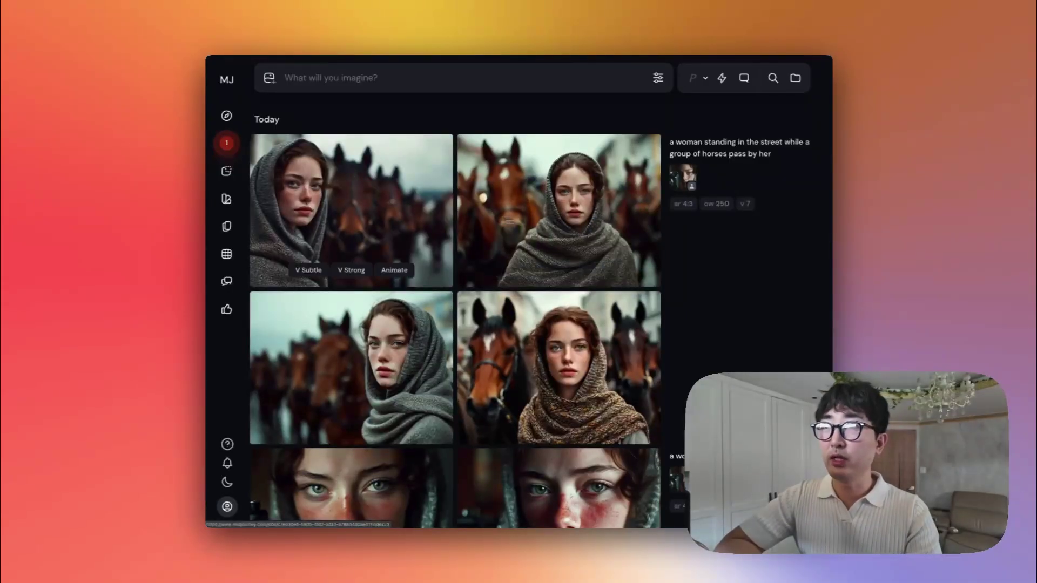
- Open the first horse-street image and drag its face thumbnail into the Omni Reference slot
scroll(507, 226, "down", 2)
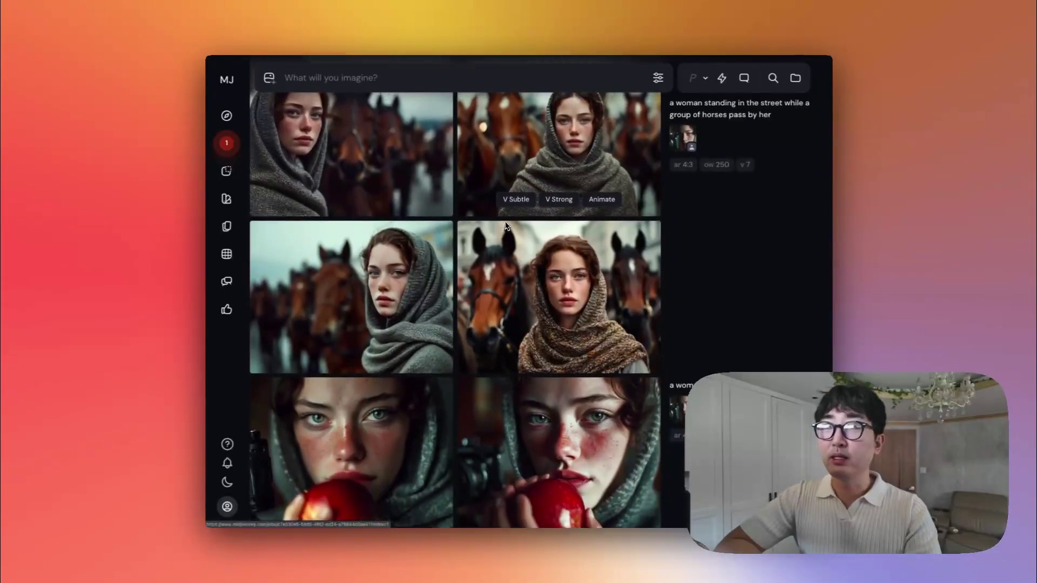
scroll(506, 226, "up", 2)
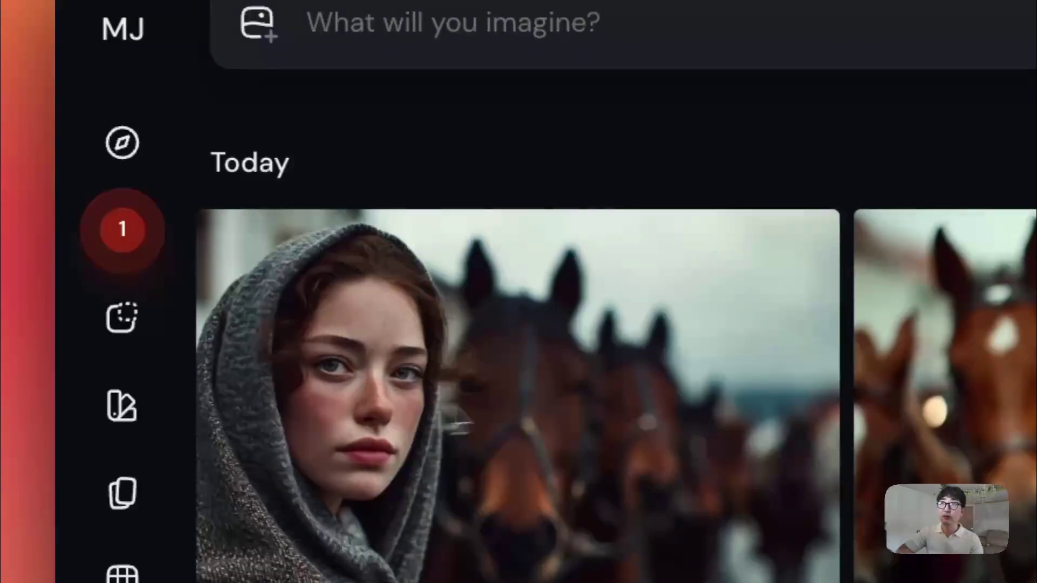
left_click(459, 413)
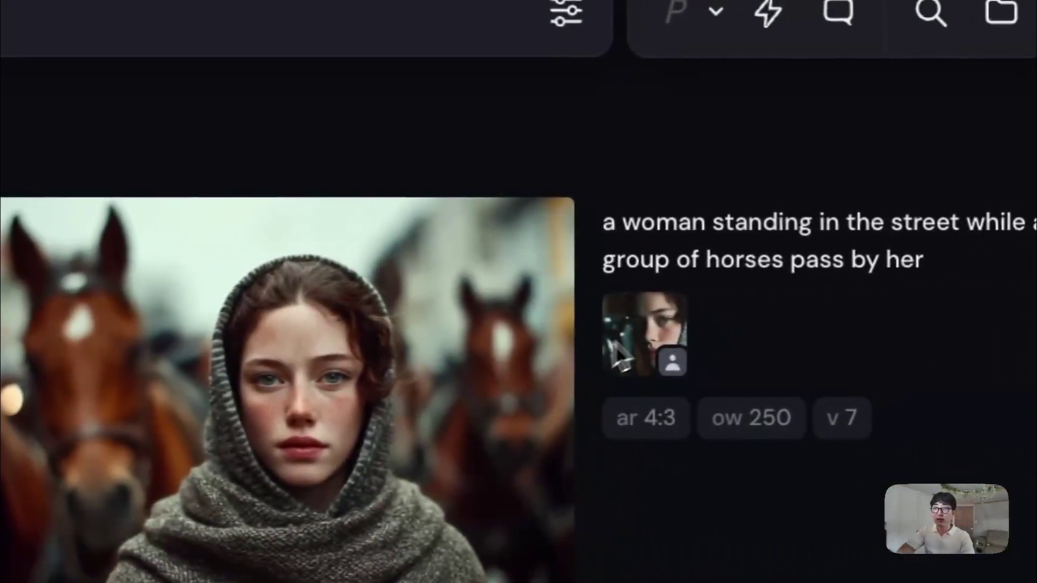
left_click_drag(619, 354, 629, 327)
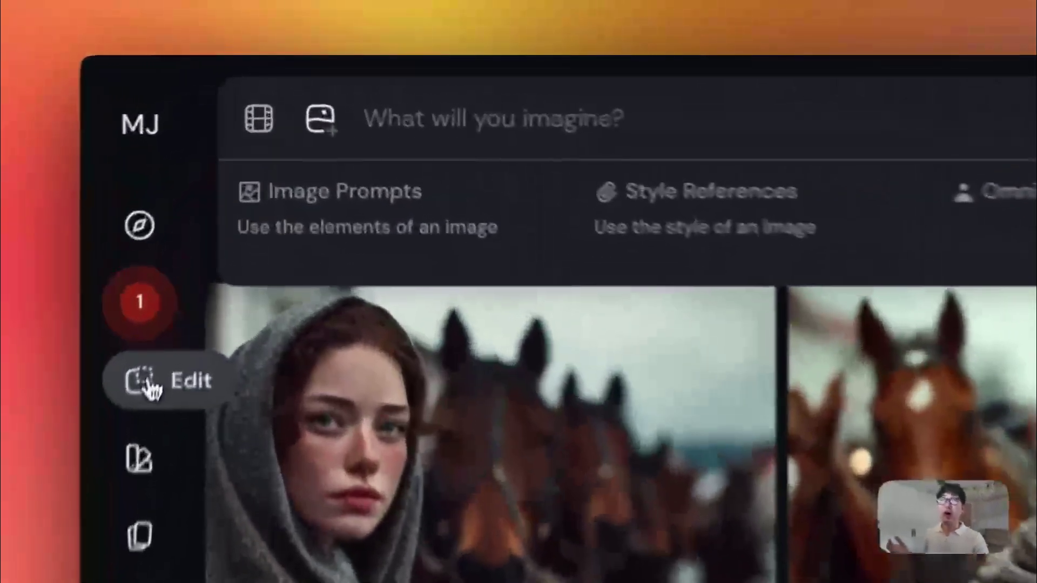
- Reopen the horse image edited with 'Erase the woman from the image' from the editor's full edit list
left_click(229, 172)
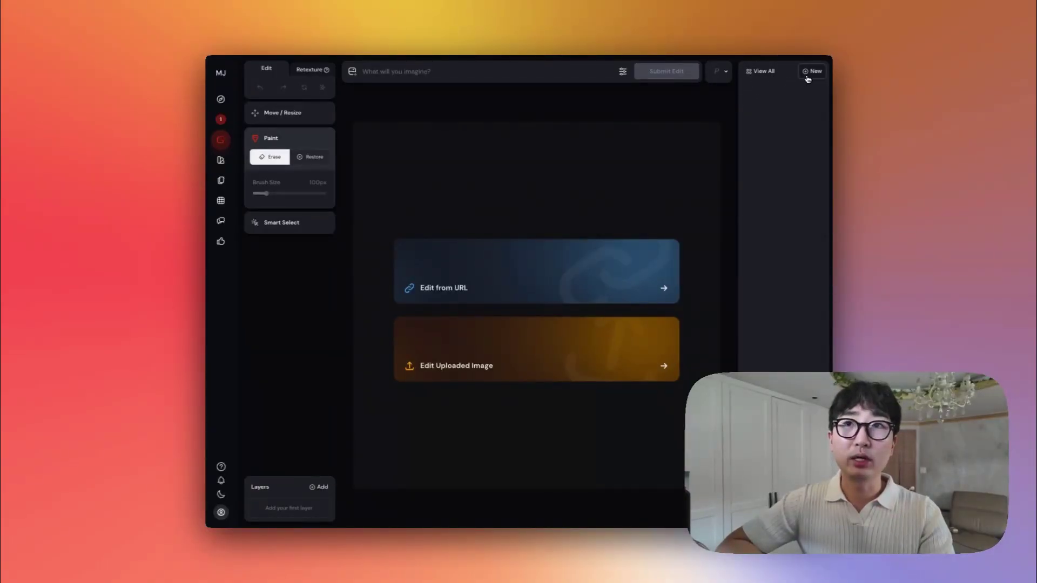
left_click(764, 71)
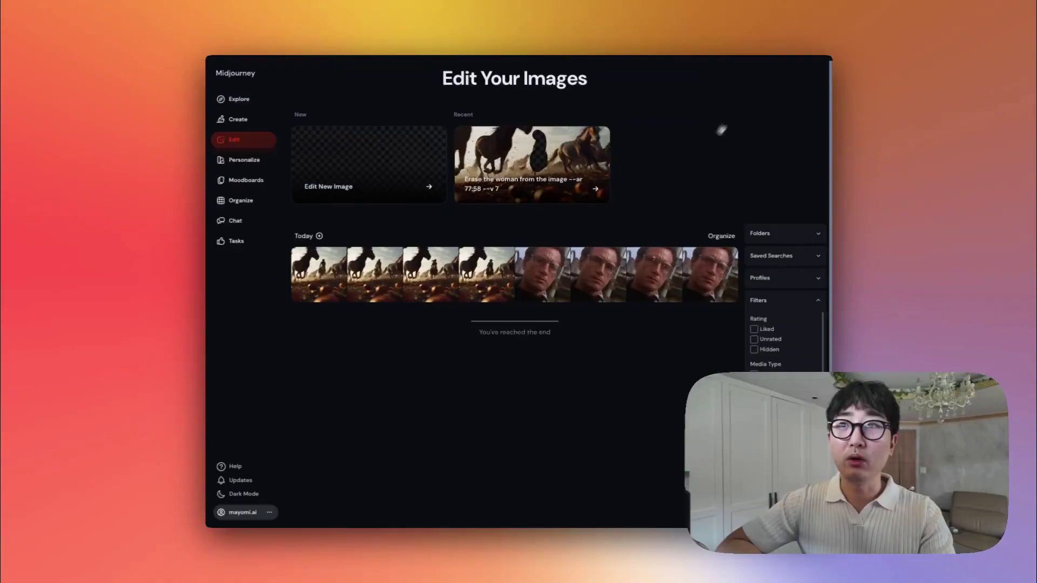
left_click(431, 267)
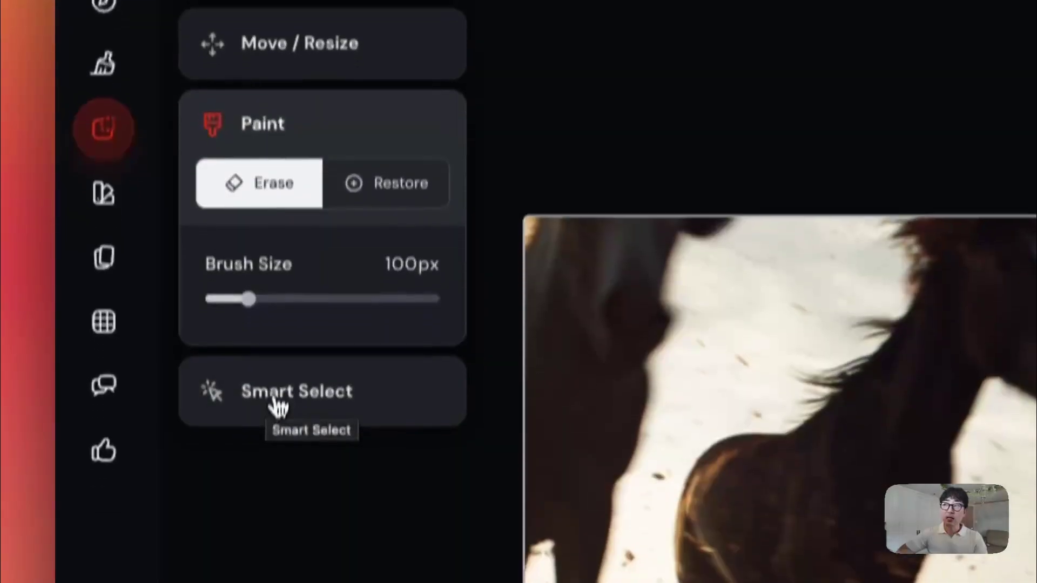
- Mask the dark horse with Smart Select, preview the Layers Add options, and request a suggested prompt
left_click(273, 463)
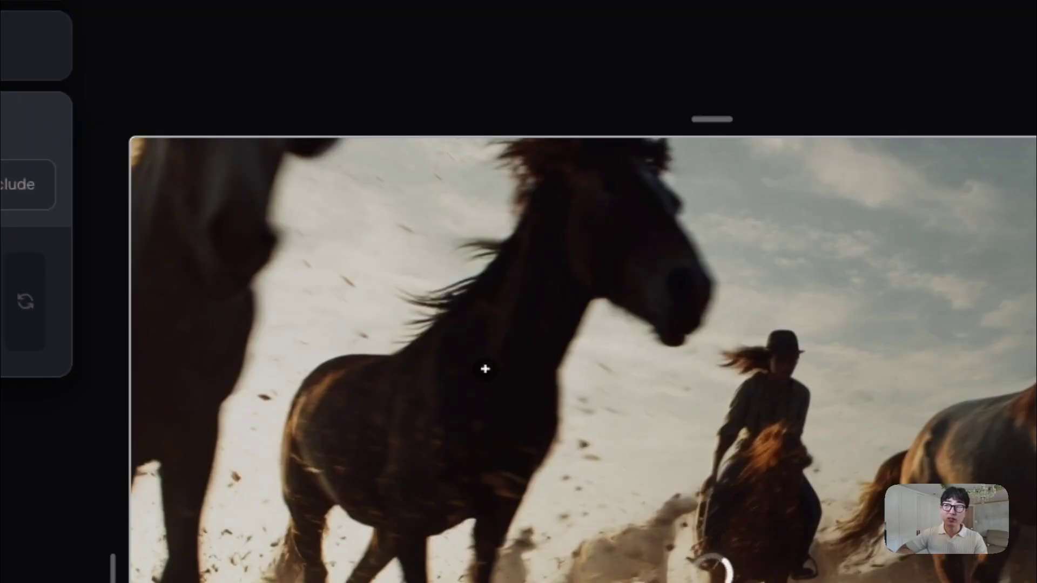
left_click(485, 368)
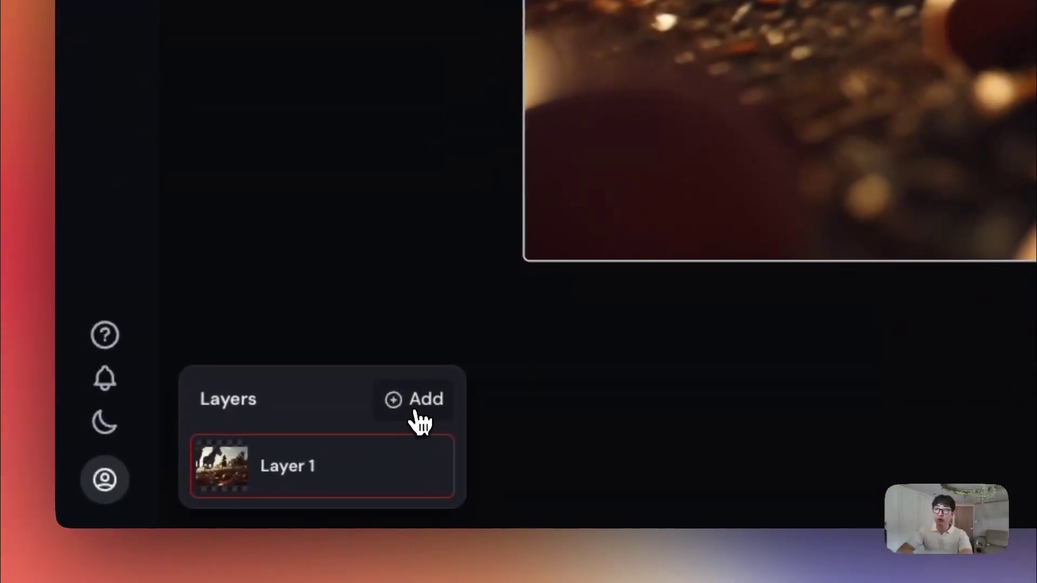
left_click(417, 414)
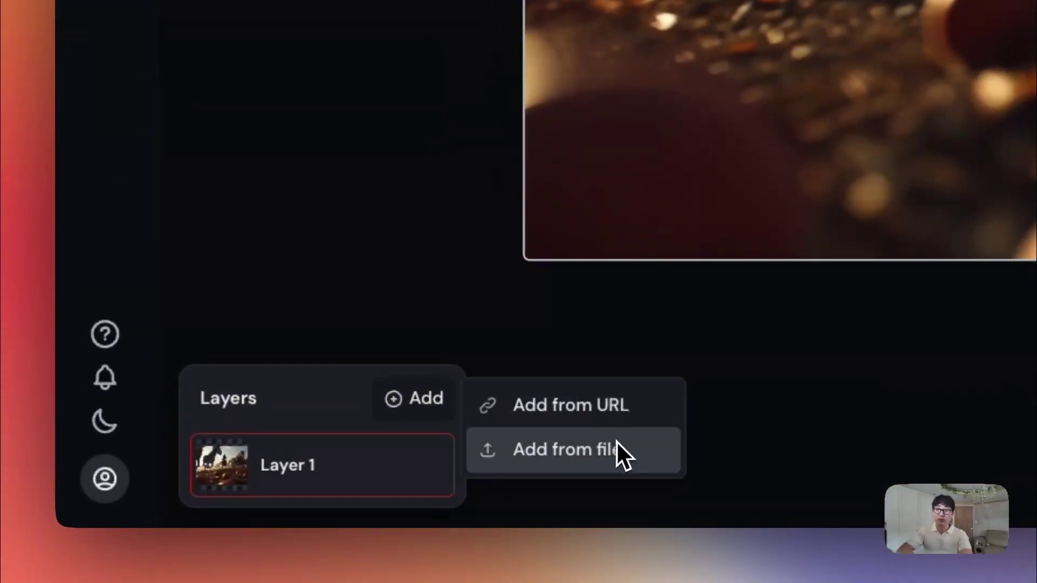
left_click(378, 300)
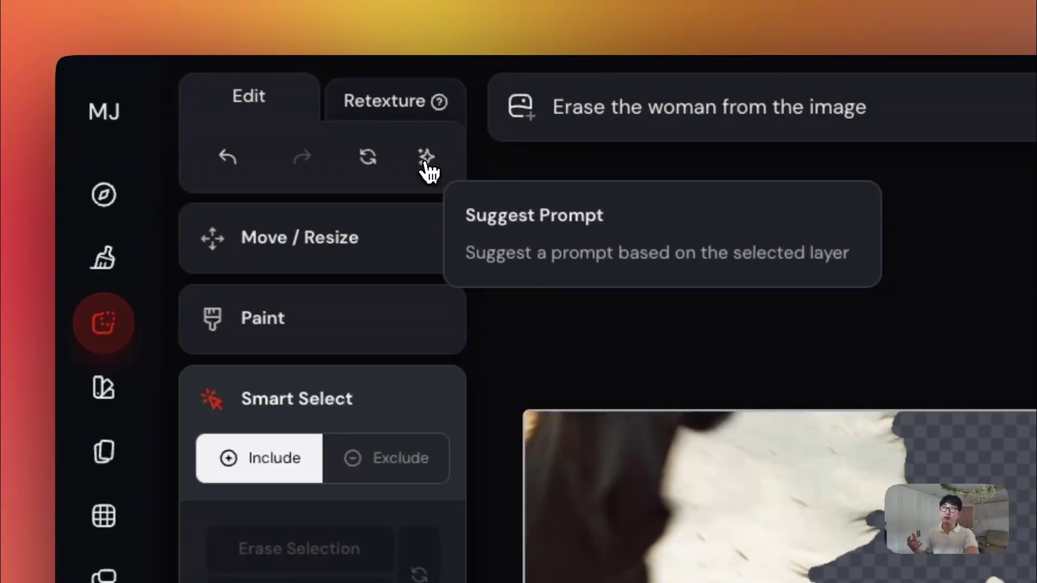
left_click(426, 160)
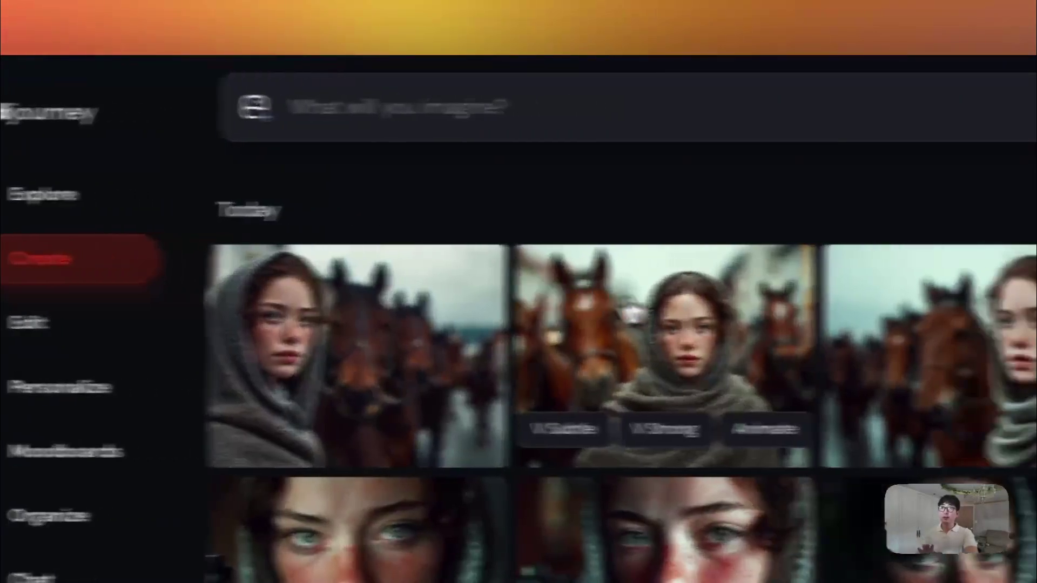
- Queue a high-motion video animation of the woman-eating-an-apple portrait
mouse_move(960, 382)
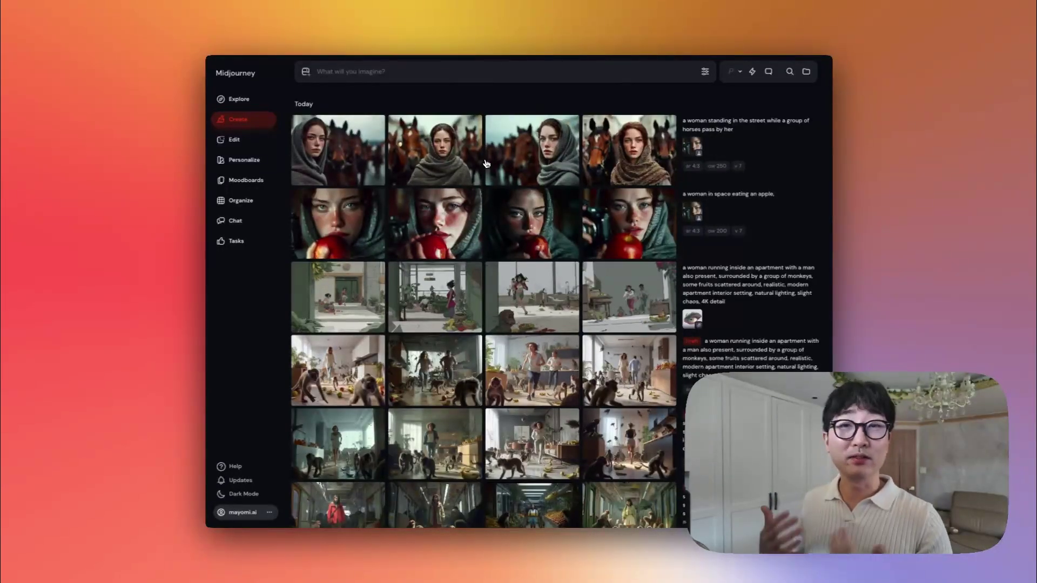
mouse_move(498, 158)
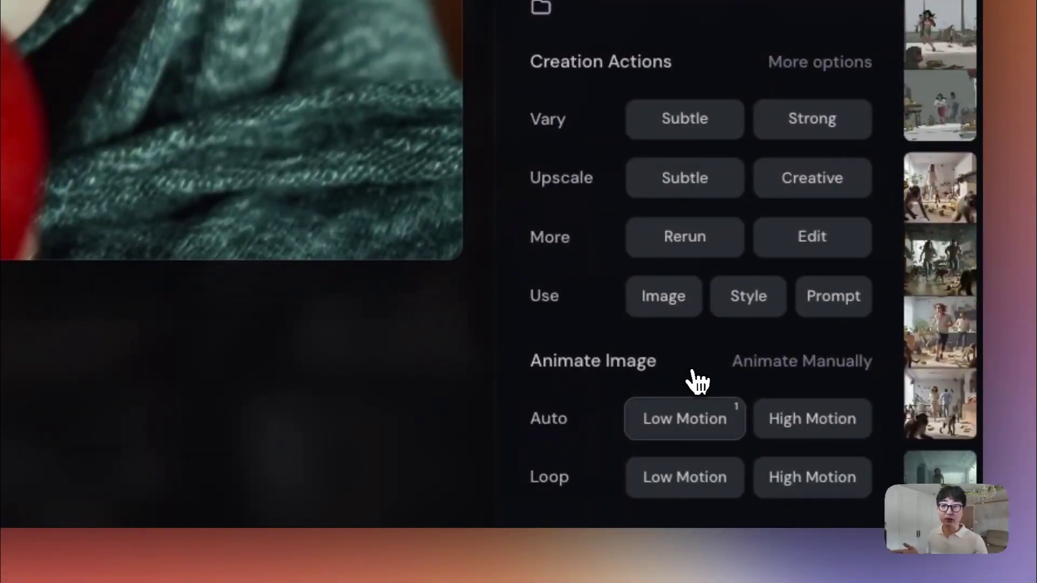
- Choose Animate Manually so the apple portrait becomes the starting frame
left_click(800, 373)
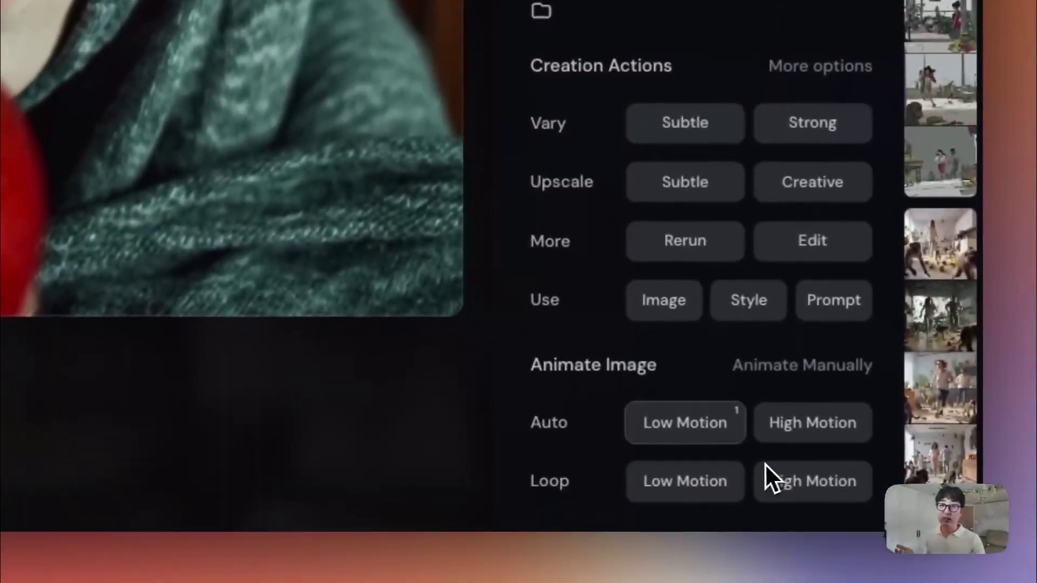
- Watch the finished apple video in the lightbox, then close it back to the Today gallery
mouse_move(577, 422)
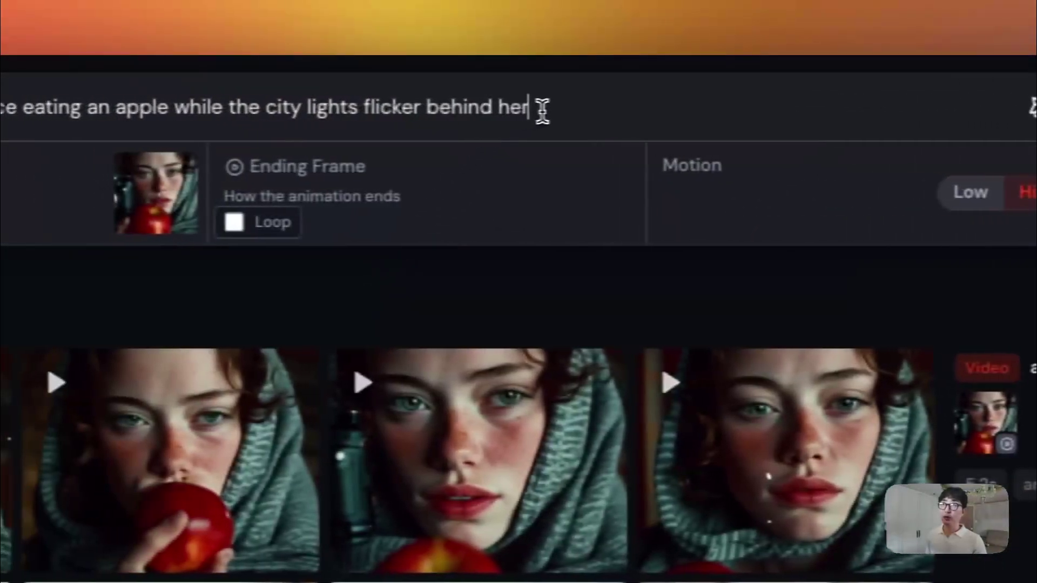
mouse_move(162, 472)
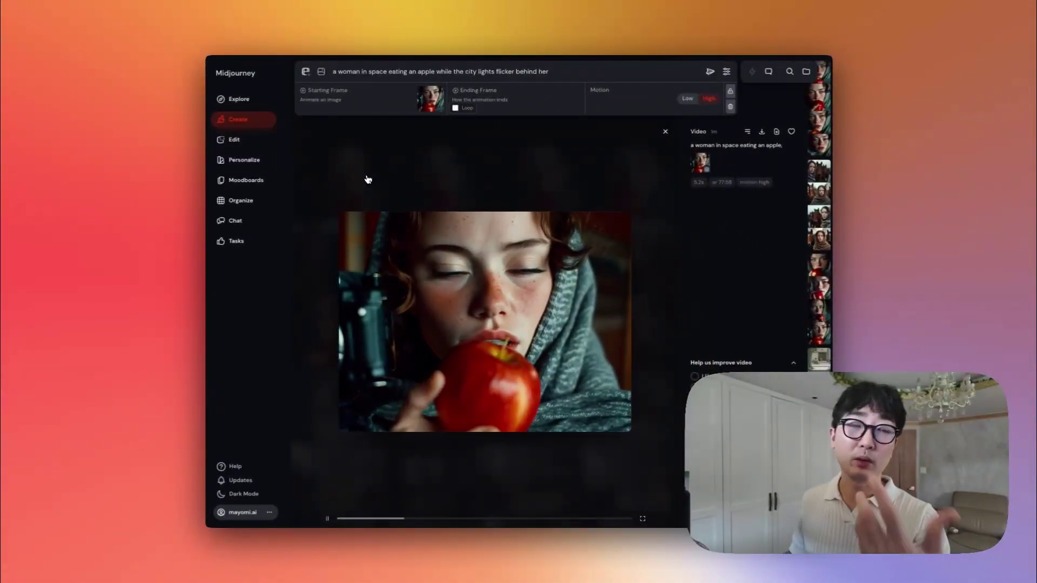
left_click(368, 180)
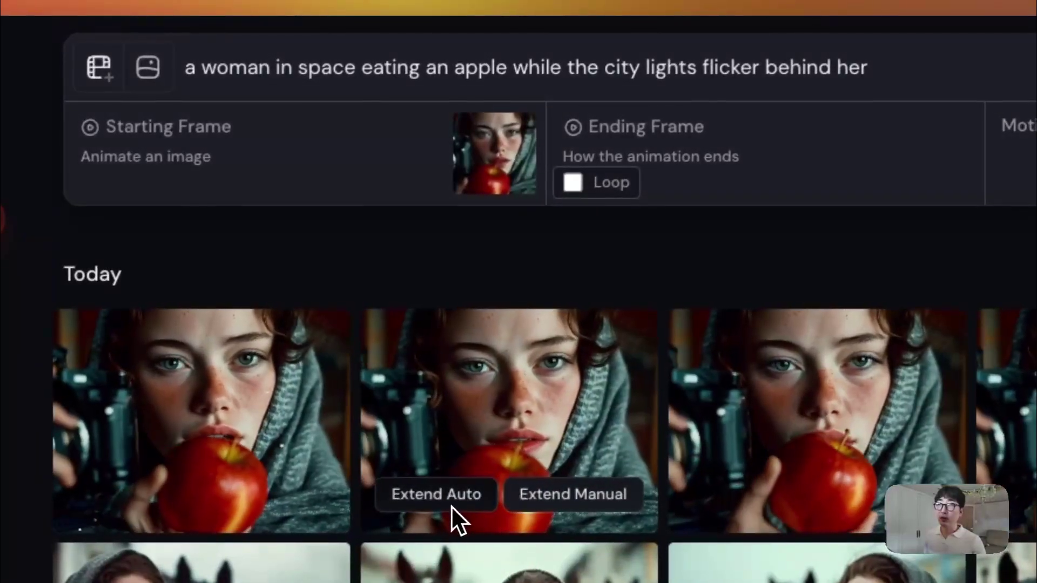
- Submit an Extend Auto job that lengthens the apple video
left_click(608, 500)
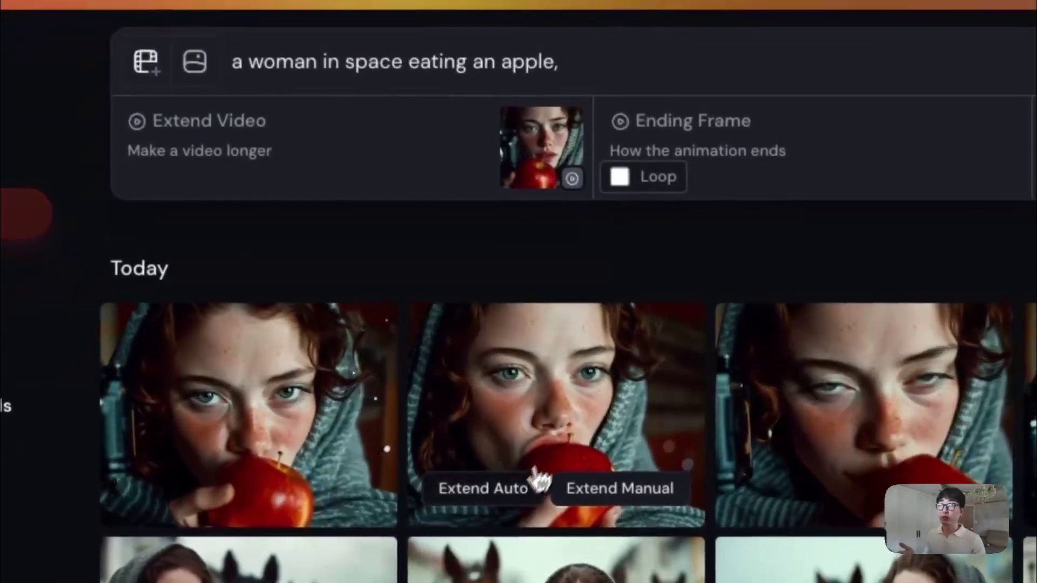
left_click(534, 484)
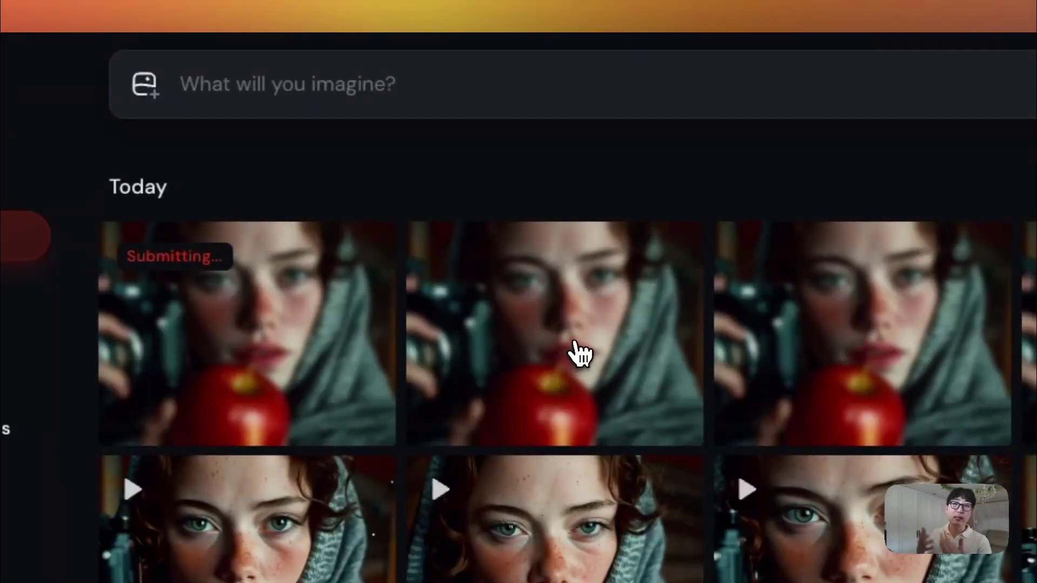